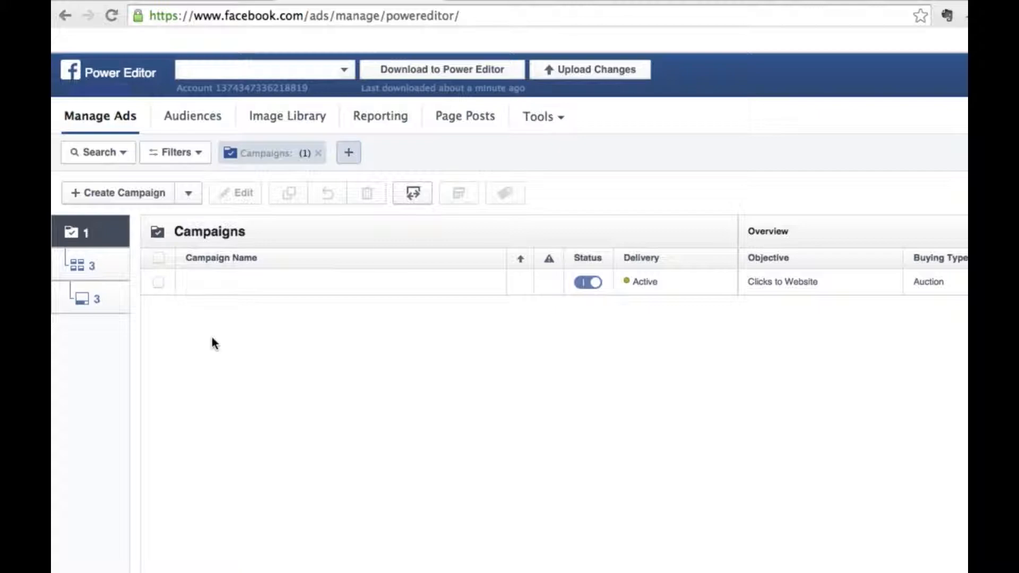
Download the ad account to Power Editor, covering all campaigns from the start of time
{"action": "left_click", "coordinate": [479, 16]}
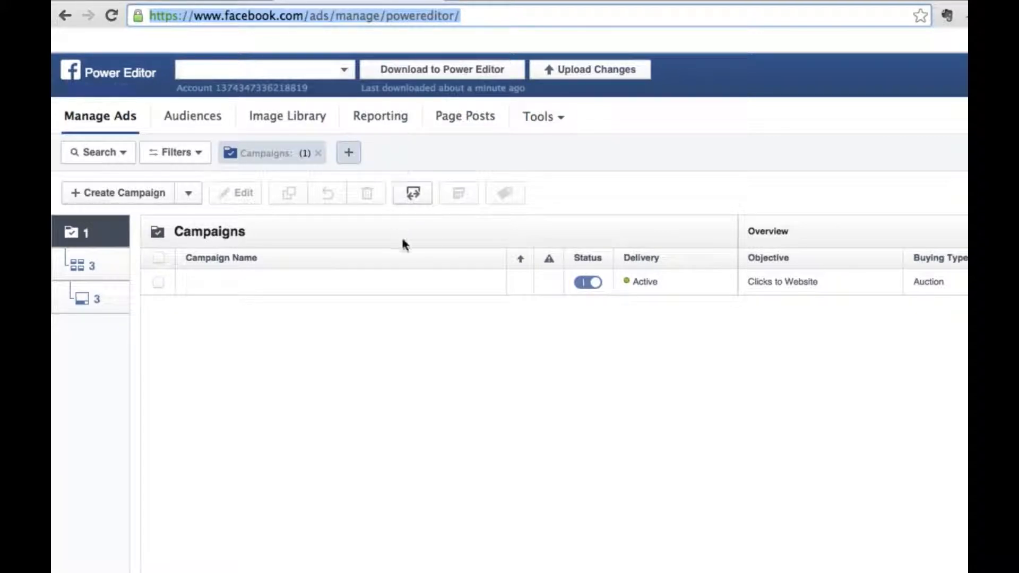
{"action": "left_click", "coordinate": [606, 201]}
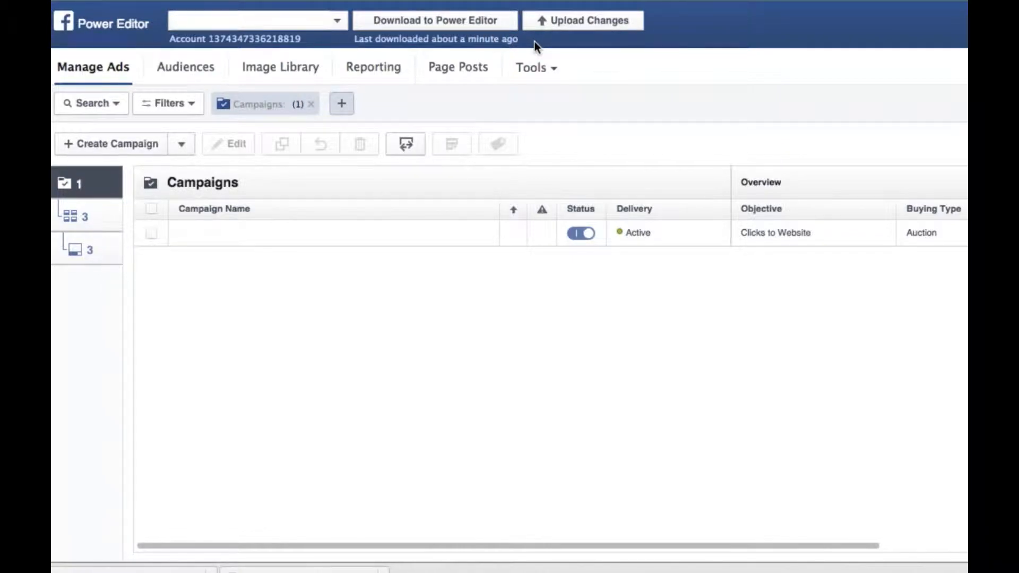
{"action": "left_click", "coordinate": [444, 22]}
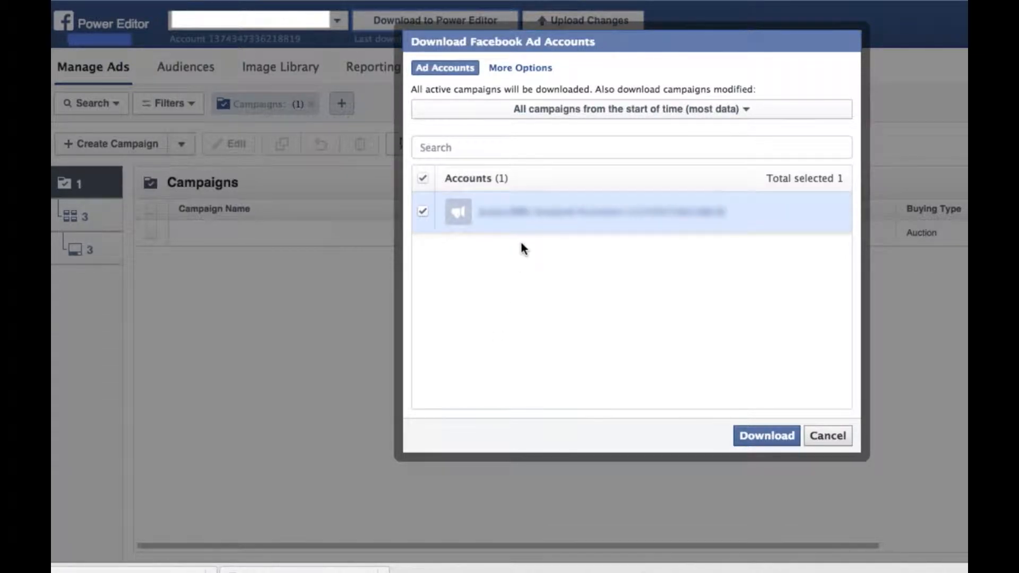
{"action": "left_click", "coordinate": [757, 439]}
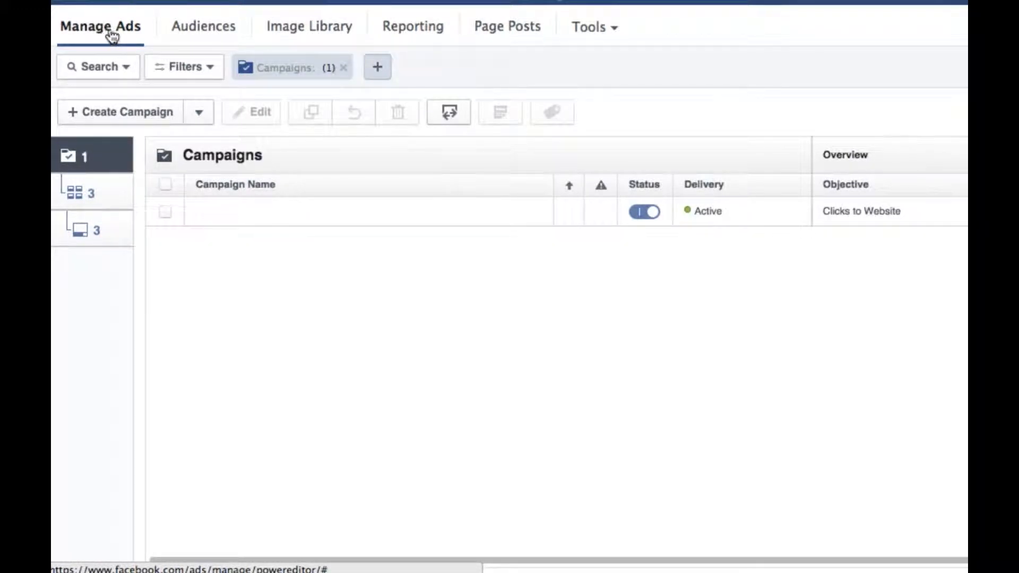
Look through the Audiences, Image Library, Reporting, Page Posts and Tools areas of Power Editor
{"action": "left_click", "coordinate": [209, 35]}
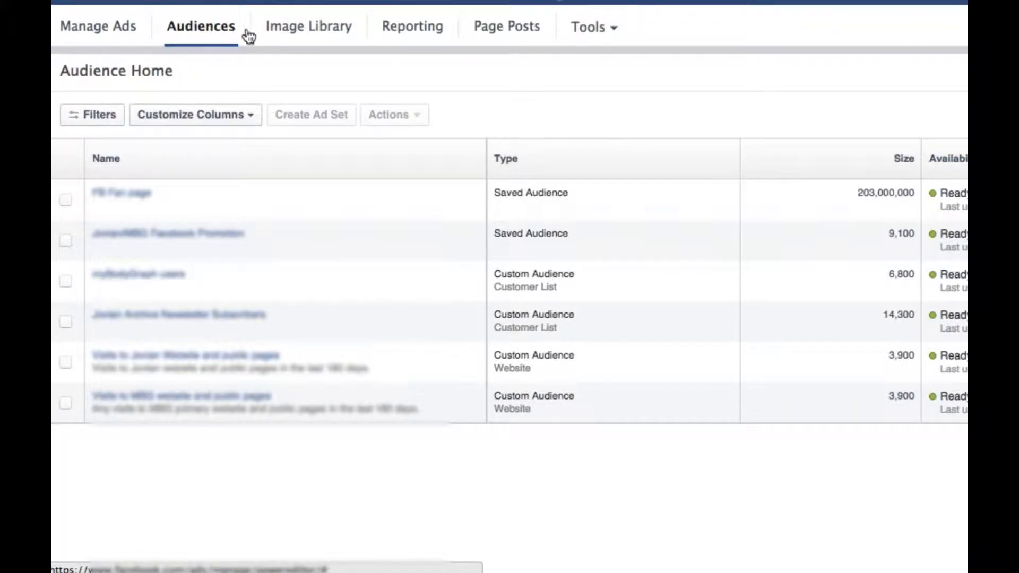
{"action": "left_click", "coordinate": [293, 34]}
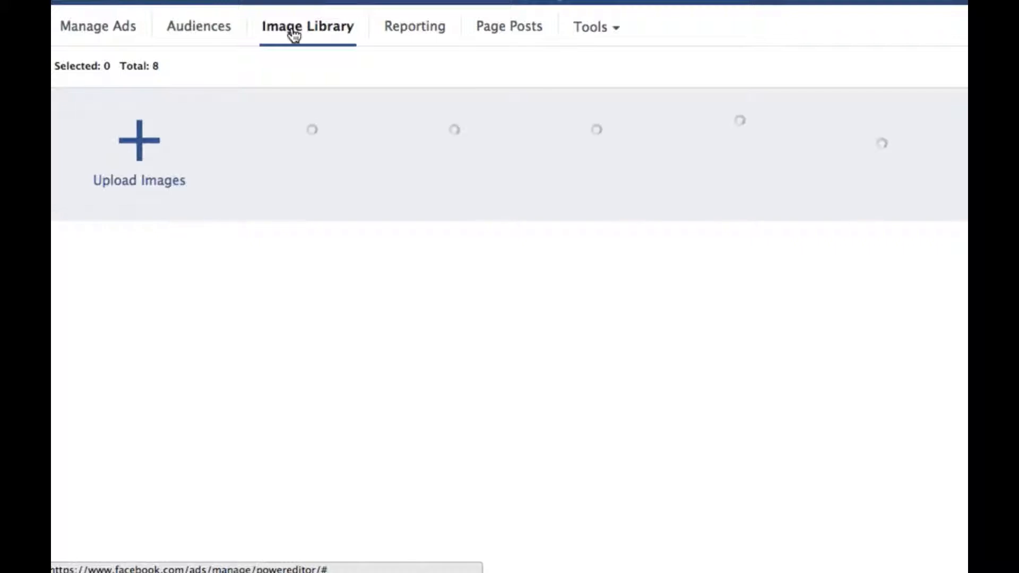
{"action": "left_click", "coordinate": [408, 32]}
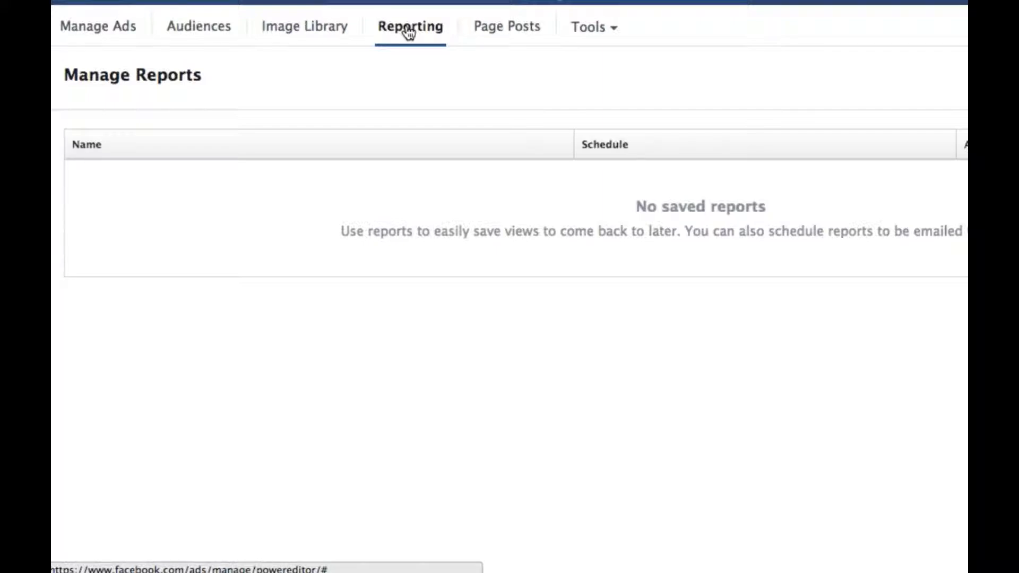
{"action": "left_click", "coordinate": [495, 33]}
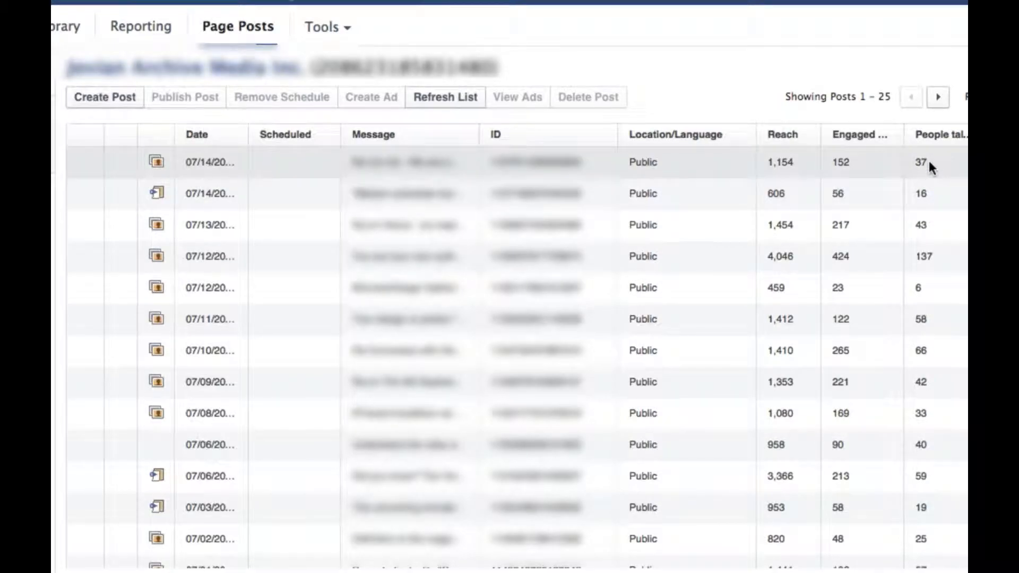
{"action": "left_click", "coordinate": [346, 27]}
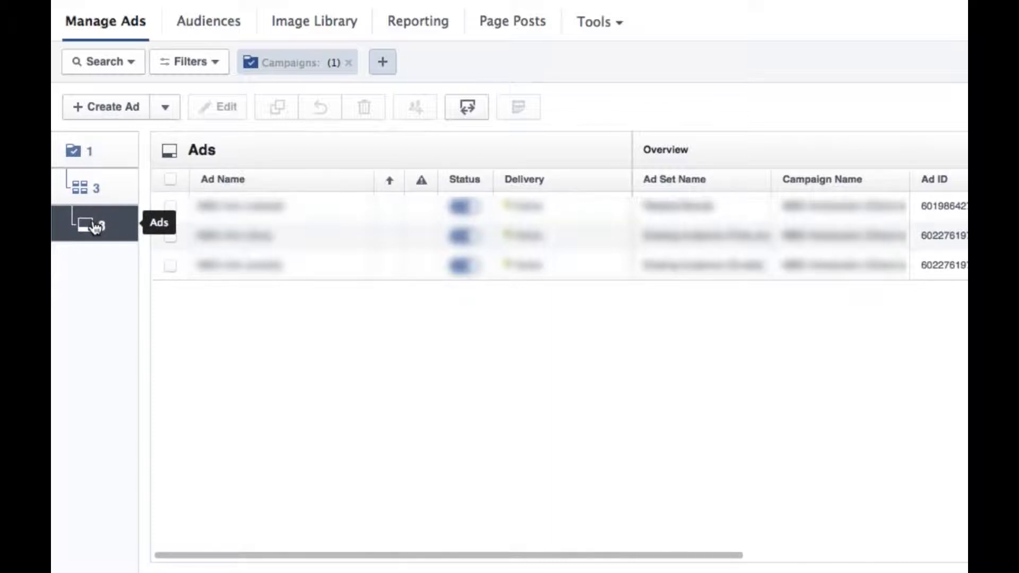
Open the MBG Introduction (Clicks to Website) campaign for editing and switch its status off and back on
{"action": "left_click", "coordinate": [88, 165]}
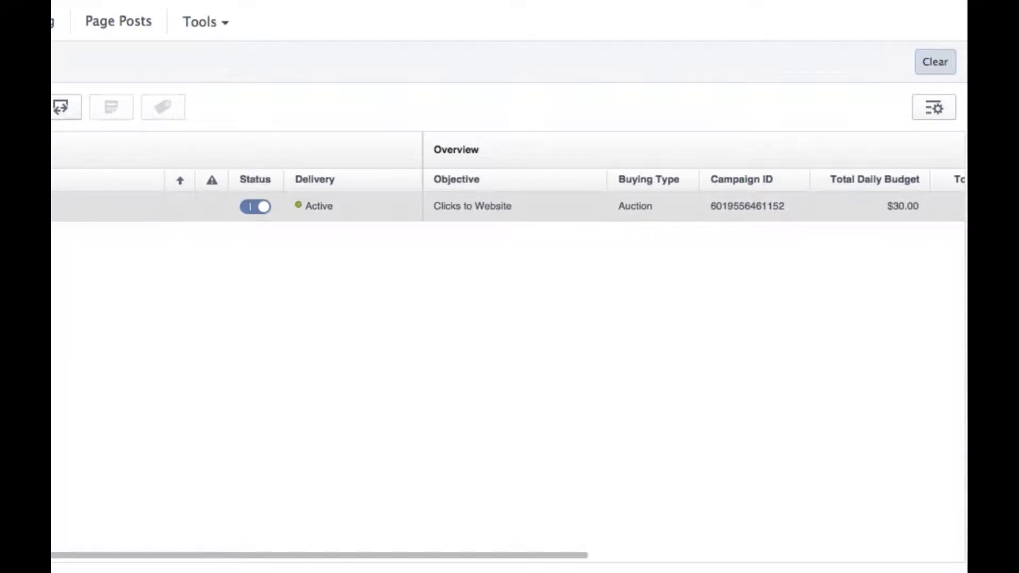
{"action": "left_click", "coordinate": [106, 206]}
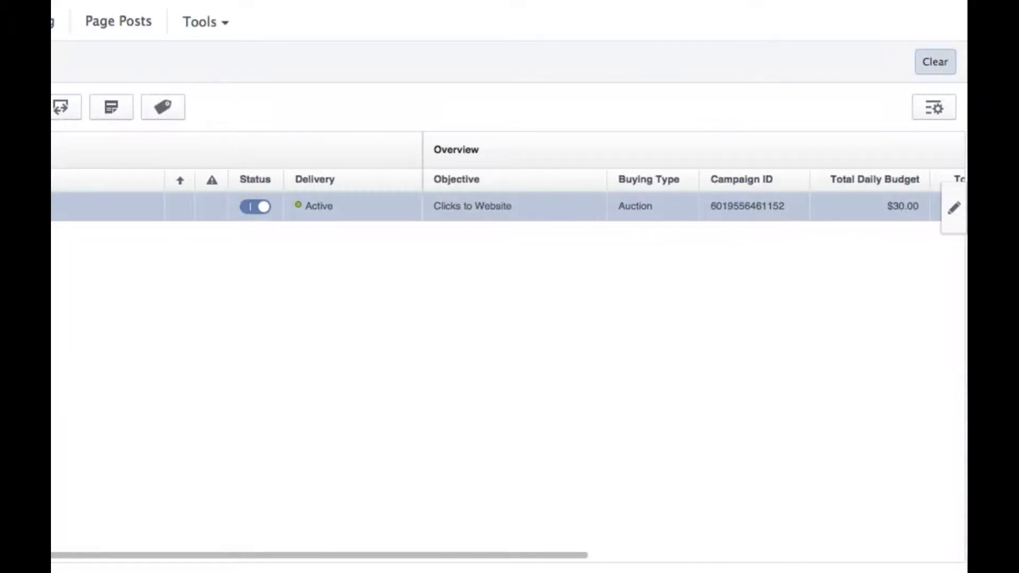
{"action": "left_click", "coordinate": [956, 216]}
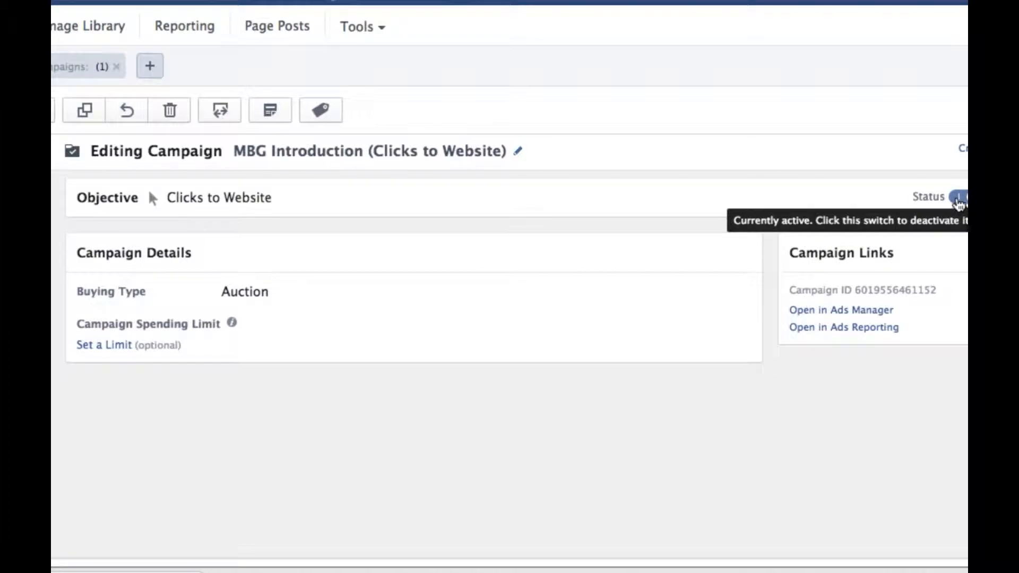
{"action": "left_click", "coordinate": [958, 200]}
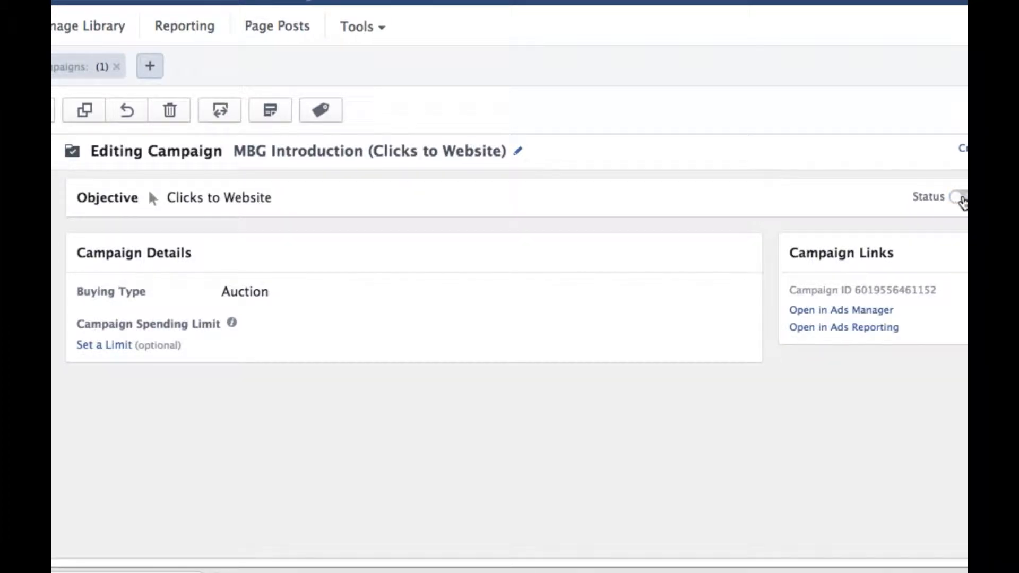
{"action": "left_click", "coordinate": [960, 200]}
Show the campaign's ad sets and widen the Ad Set Name column so the full names fit
{"action": "left_click", "coordinate": [70, 199]}
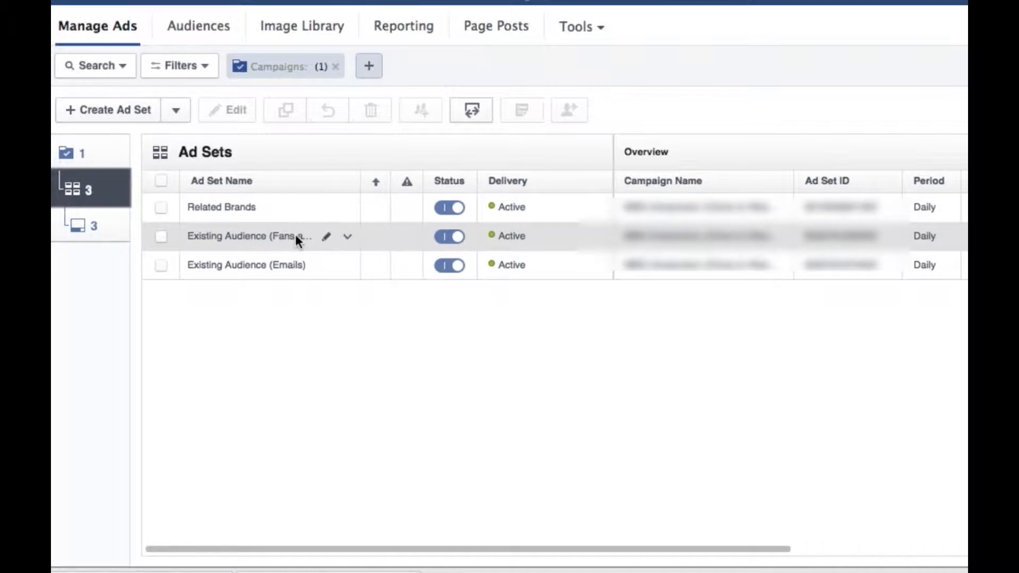
{"action": "left_click", "coordinate": [349, 207]}
{"action": "left_click_drag", "start_coordinate": [357, 177], "coordinate": [456, 175]}
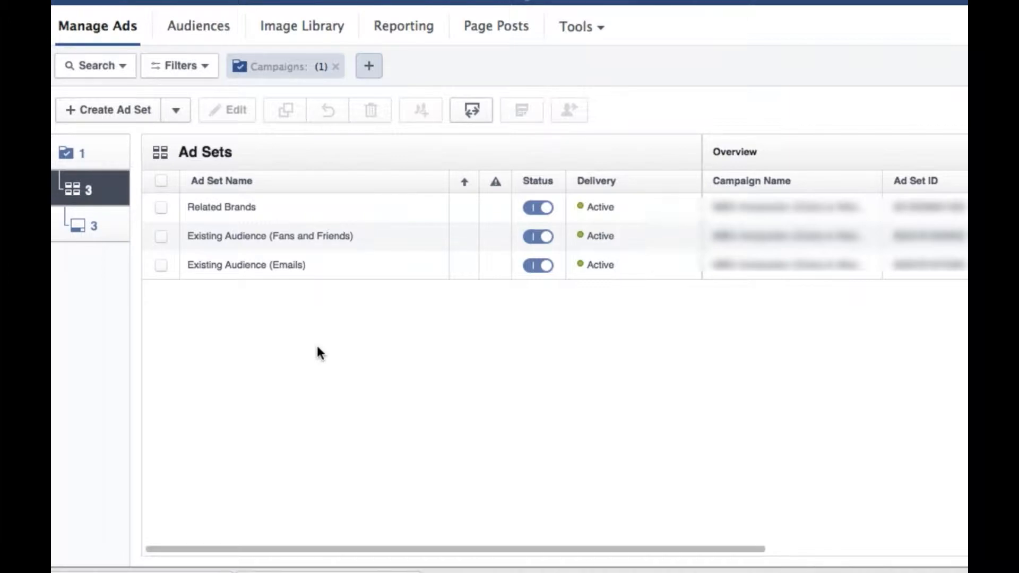
Open the Related Brands ad set and review its budget, schedule, audience, placement and optimization options
{"action": "left_click", "coordinate": [214, 212]}
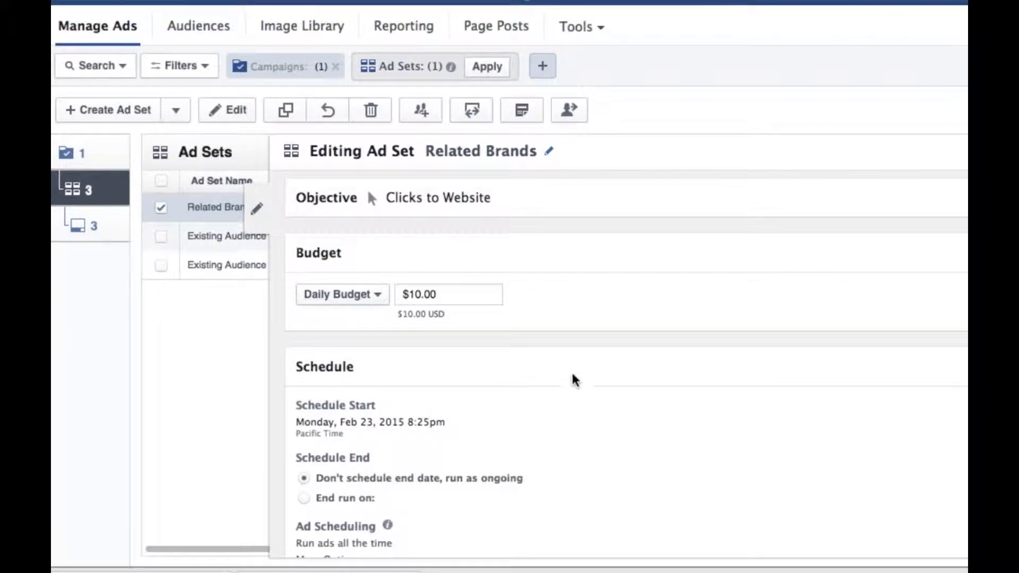
{"action": "scroll", "coordinate": [444, 296], "scroll_direction": "right", "scroll_amount": 5}
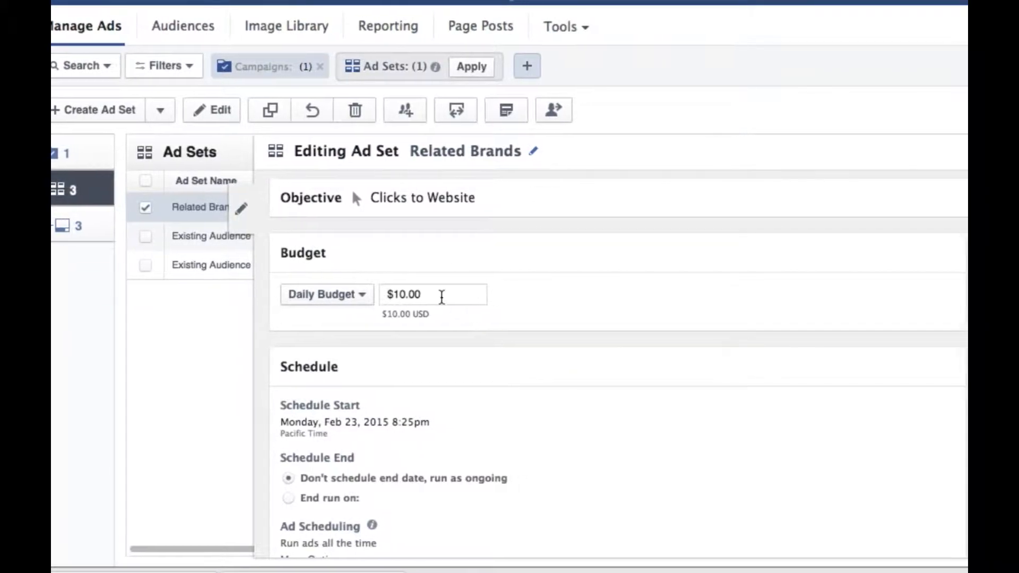
{"action": "scroll", "coordinate": [422, 366], "scroll_direction": "right", "scroll_amount": 3}
{"action": "scroll", "coordinate": [422, 366], "scroll_direction": "down", "scroll_amount": 5}
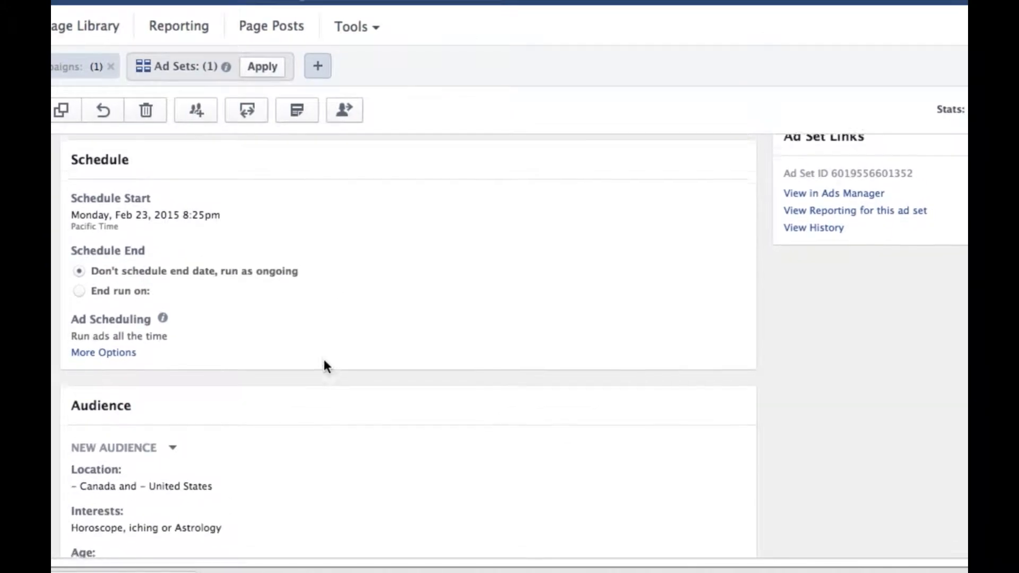
{"action": "scroll", "coordinate": [325, 366], "scroll_direction": "up", "scroll_amount": 1}
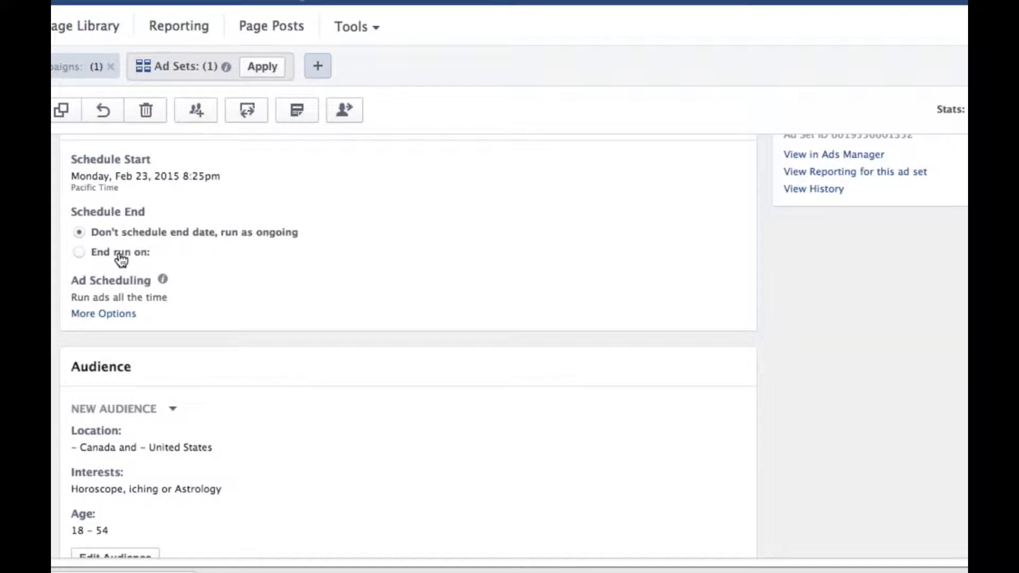
{"action": "scroll", "coordinate": [229, 264], "scroll_direction": "down", "scroll_amount": 5}
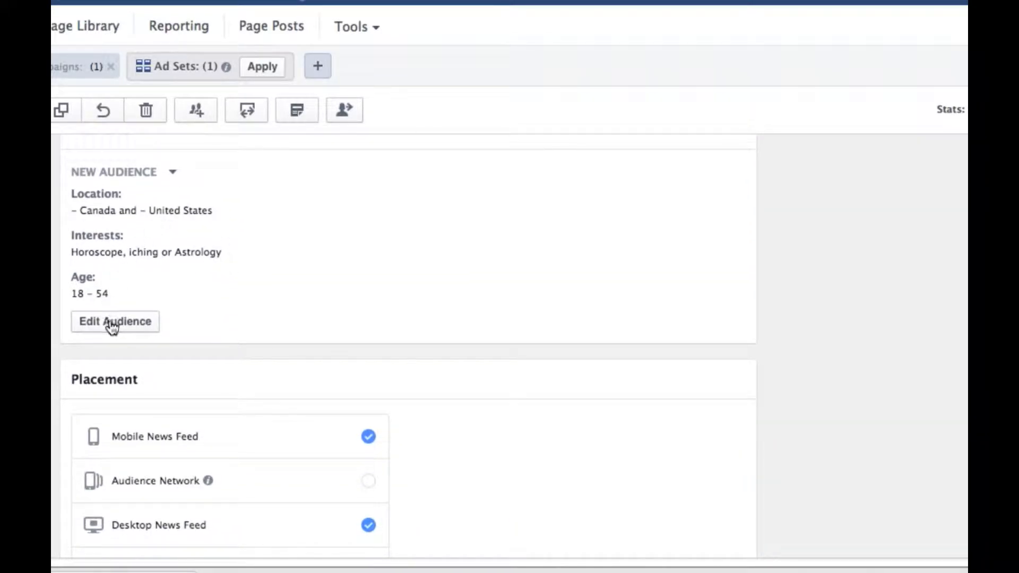
{"action": "scroll", "coordinate": [199, 308], "scroll_direction": "down", "scroll_amount": 5}
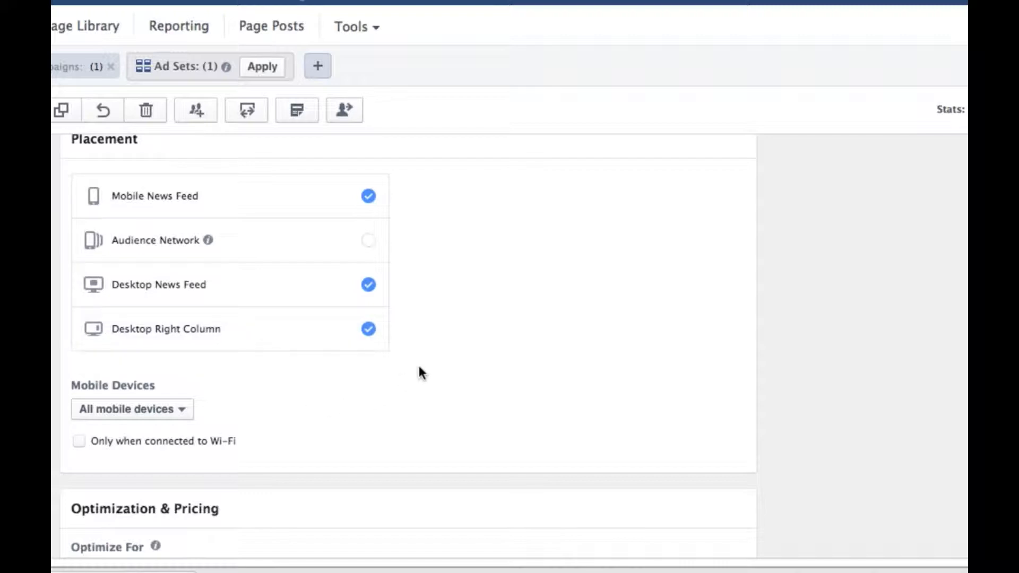
{"action": "scroll", "coordinate": [420, 371], "scroll_direction": "down", "scroll_amount": 5}
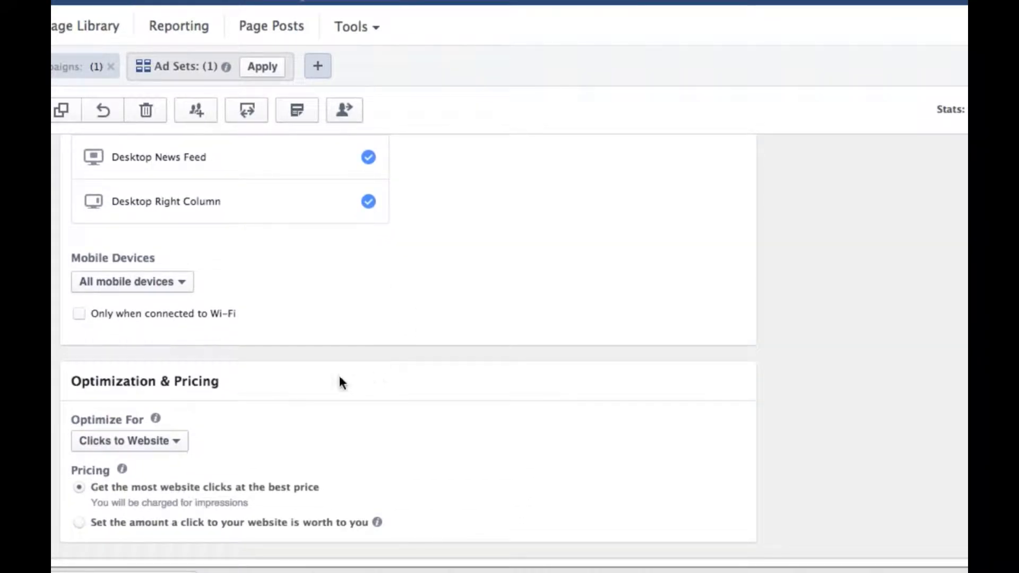
{"action": "left_click", "coordinate": [180, 445]}
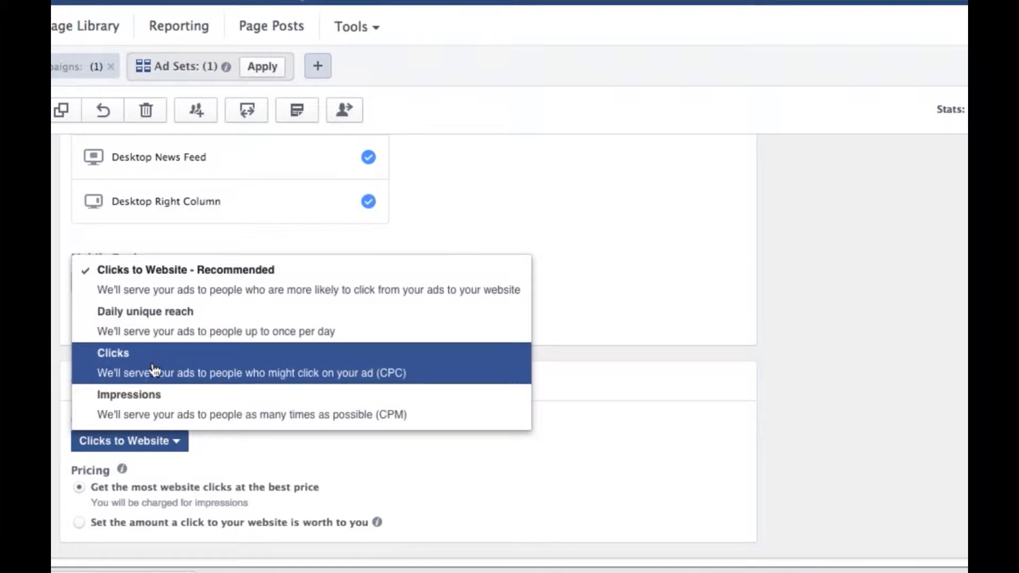
{"action": "left_click", "coordinate": [292, 447]}
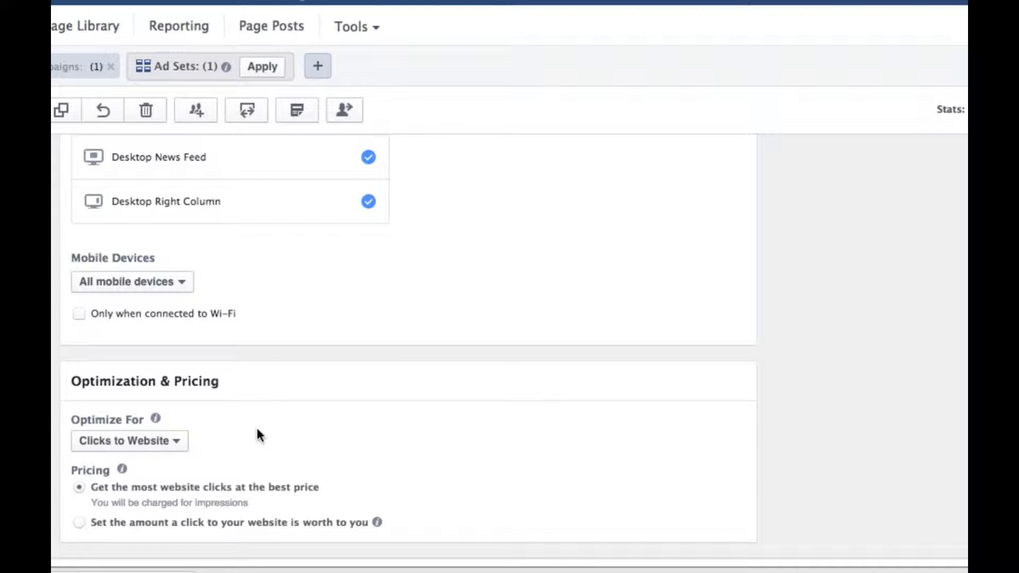
Return to the Audience section of the Related Brands ad set and open its audience for editing
{"action": "scroll", "coordinate": [256, 429], "scroll_direction": "up", "scroll_amount": 5}
{"action": "scroll", "coordinate": [259, 437], "scroll_direction": "up", "scroll_amount": 10}
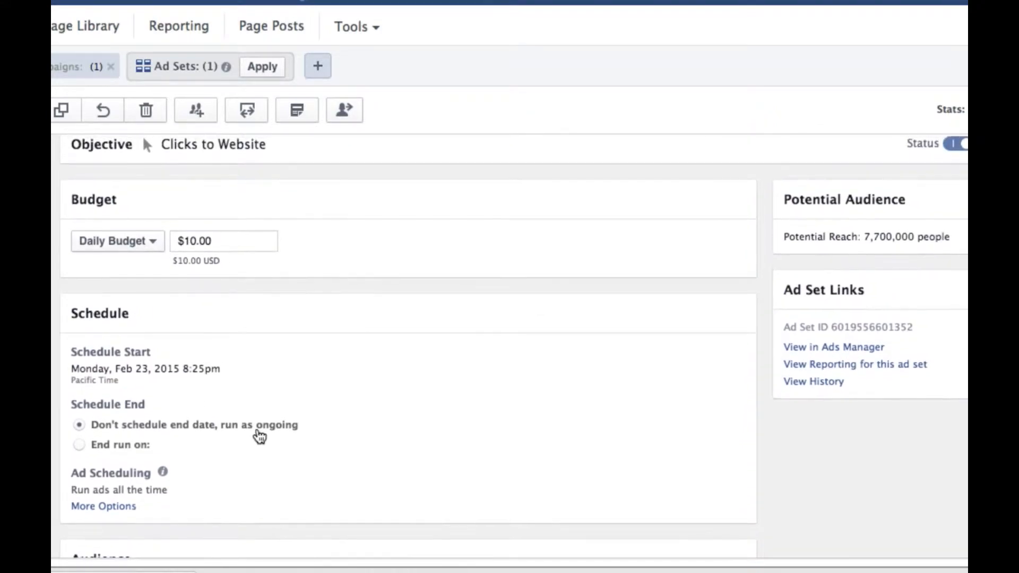
{"action": "scroll", "coordinate": [259, 436], "scroll_direction": "up", "scroll_amount": 2}
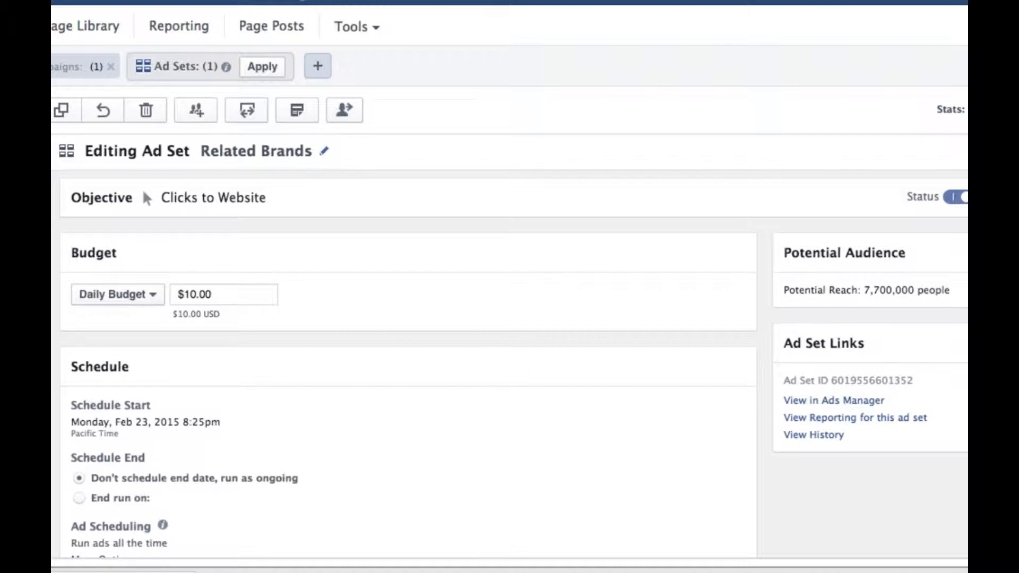
{"action": "scroll", "coordinate": [277, 347], "scroll_direction": "down", "scroll_amount": 6}
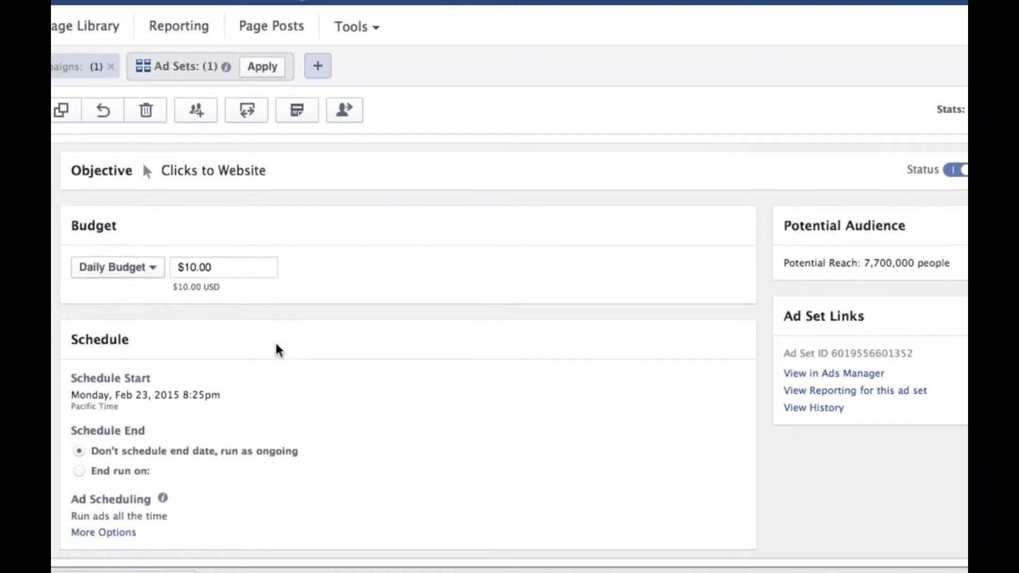
{"action": "scroll", "coordinate": [277, 348], "scroll_direction": "down", "scroll_amount": 2}
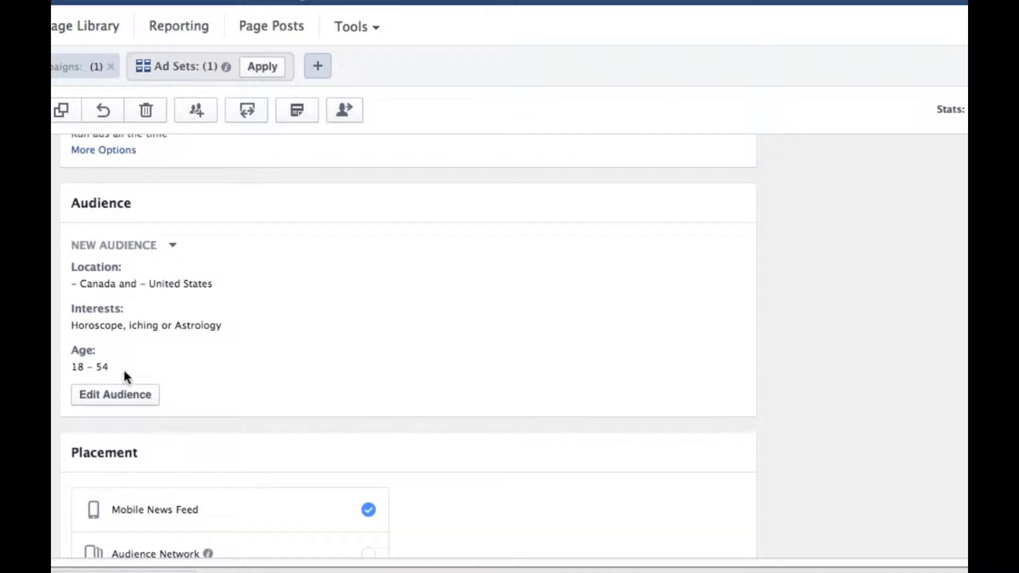
{"action": "left_click", "coordinate": [125, 403]}
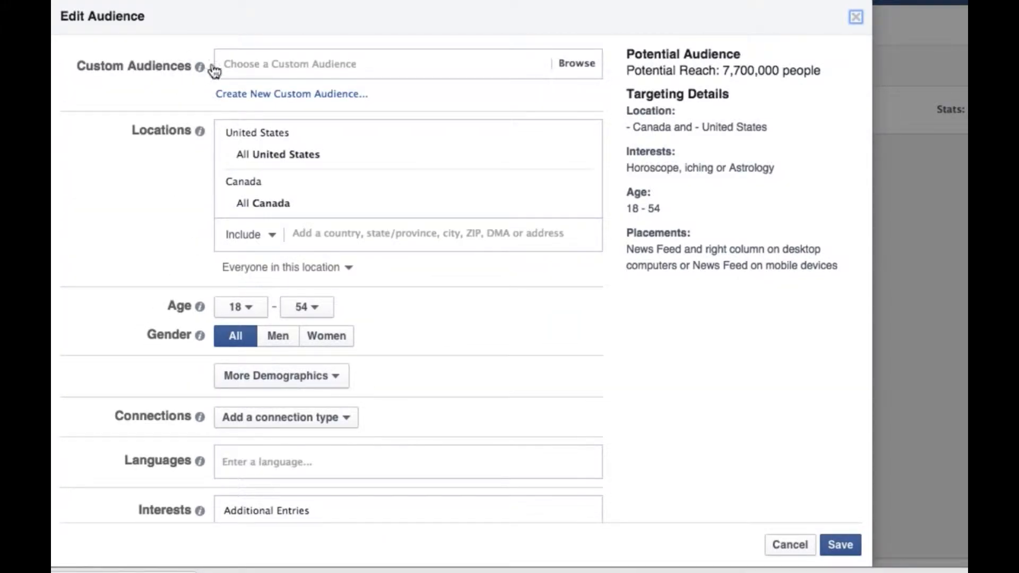
Examine the available custom audiences and the choice between including and excluding them
{"action": "left_click", "coordinate": [242, 69]}
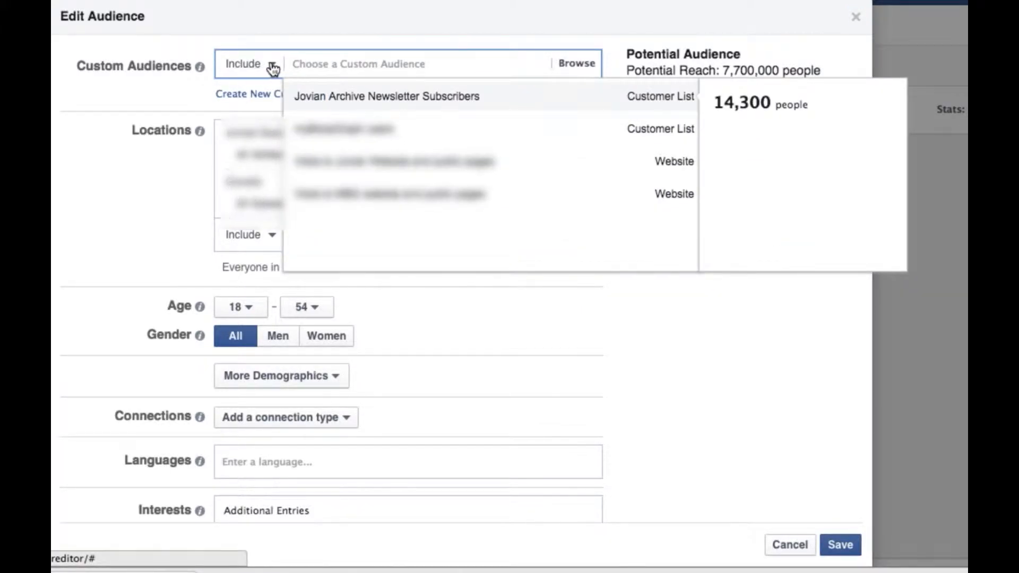
{"action": "left_click", "coordinate": [267, 67]}
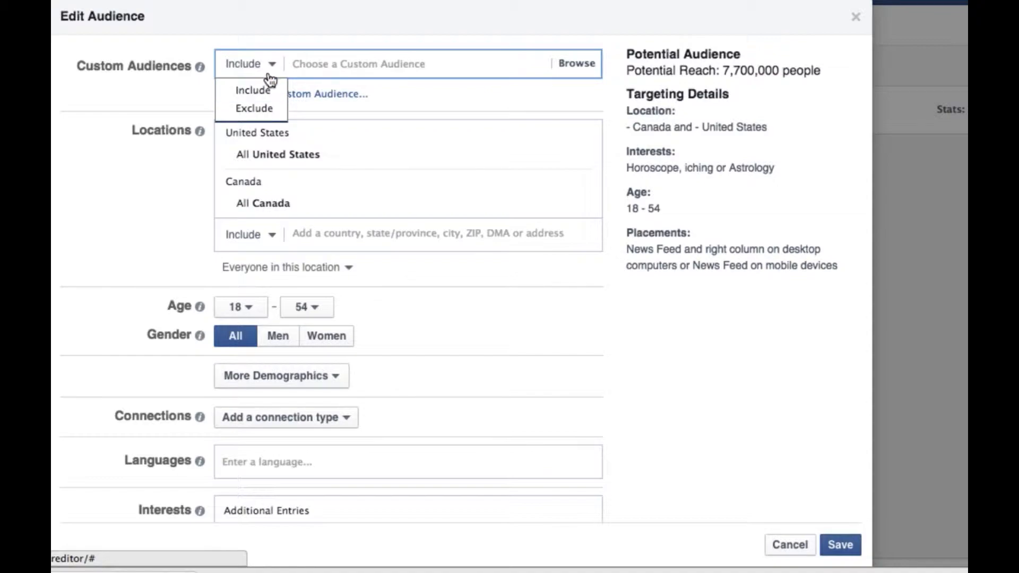
{"action": "left_click", "coordinate": [164, 93]}
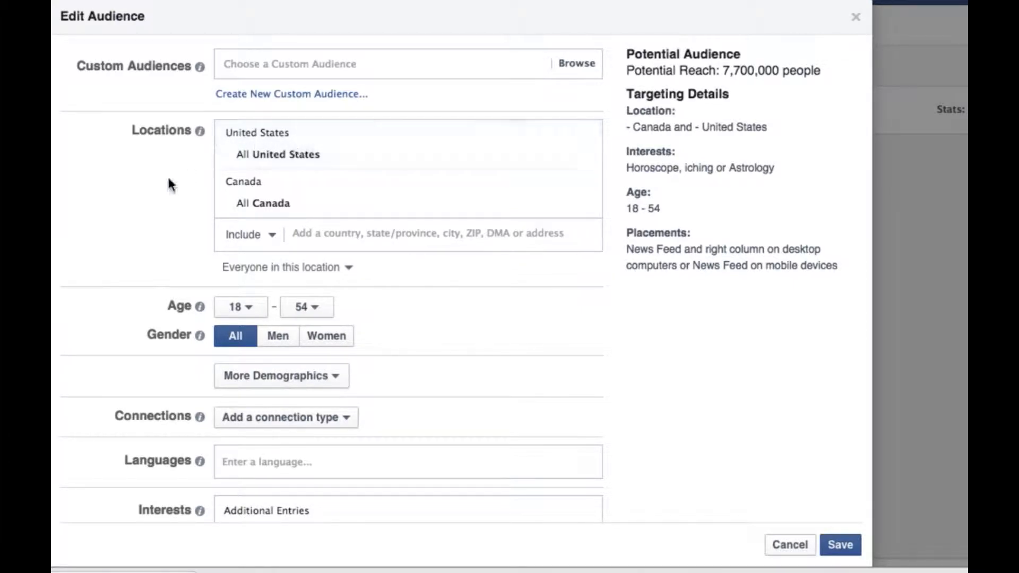
Examine the location audience types and the additional demographic categories, including the Relationship options, without changing the targeting
{"action": "left_click", "coordinate": [350, 274]}
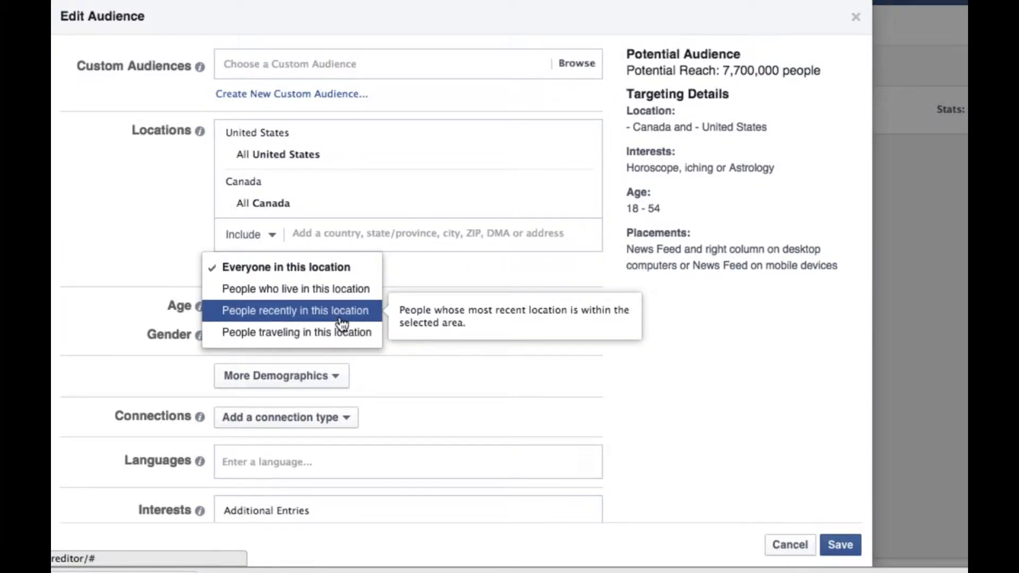
{"action": "left_click", "coordinate": [175, 257]}
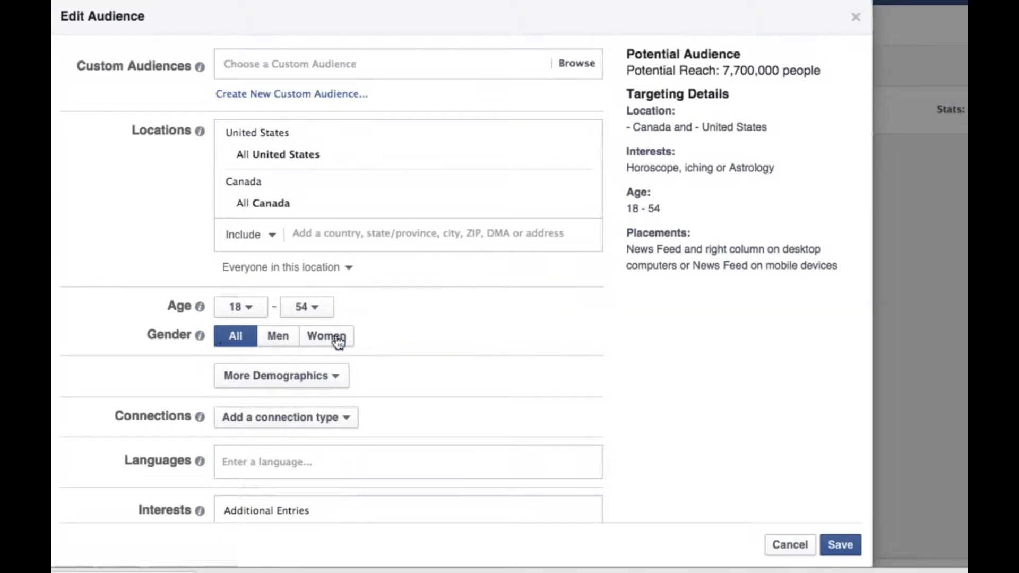
{"action": "left_click", "coordinate": [331, 378]}
{"action": "scroll", "coordinate": [330, 380], "scroll_direction": "down", "scroll_amount": 3}
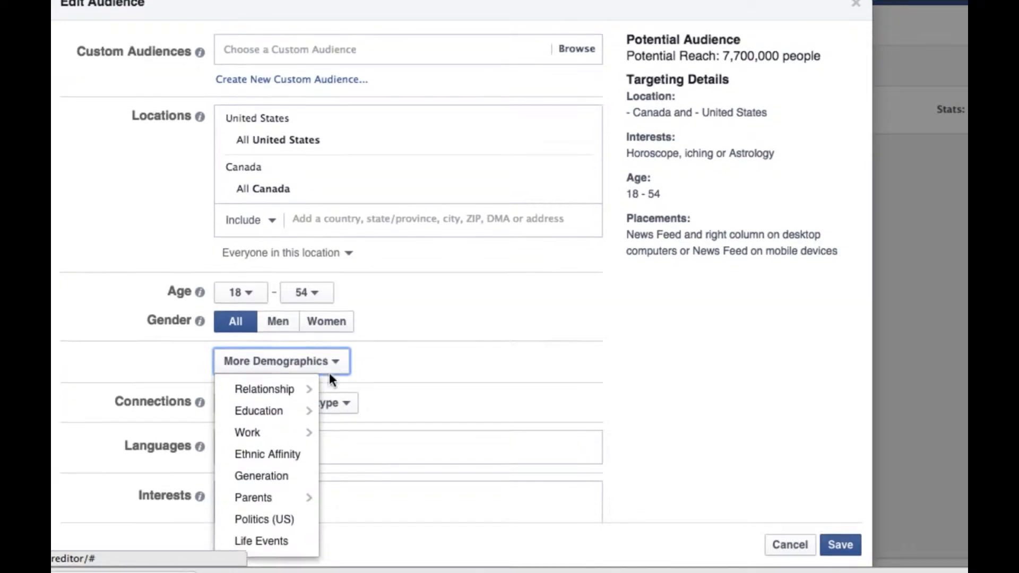
{"action": "mouse_move", "coordinate": [272, 360]}
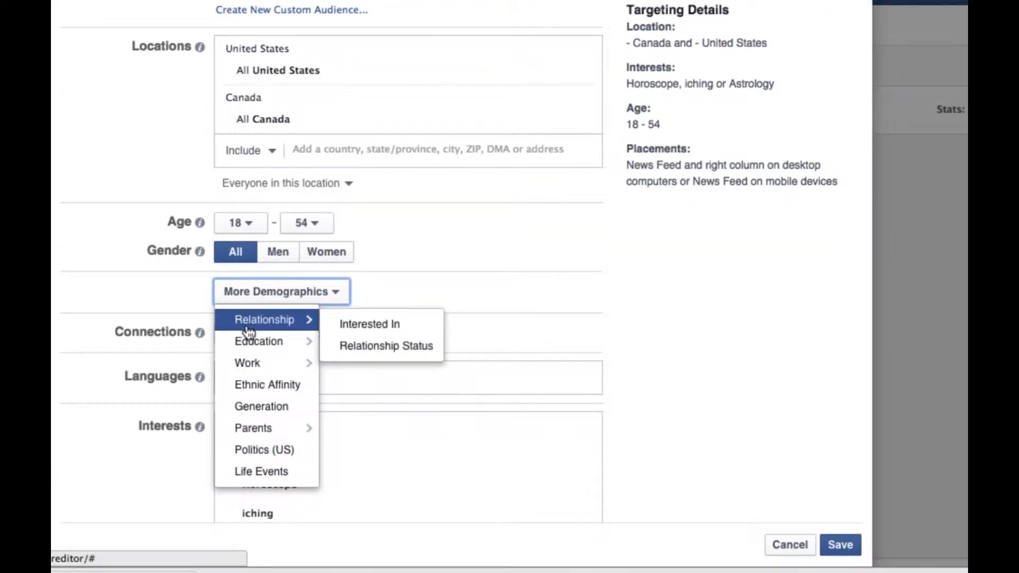
{"action": "left_click", "coordinate": [190, 296]}
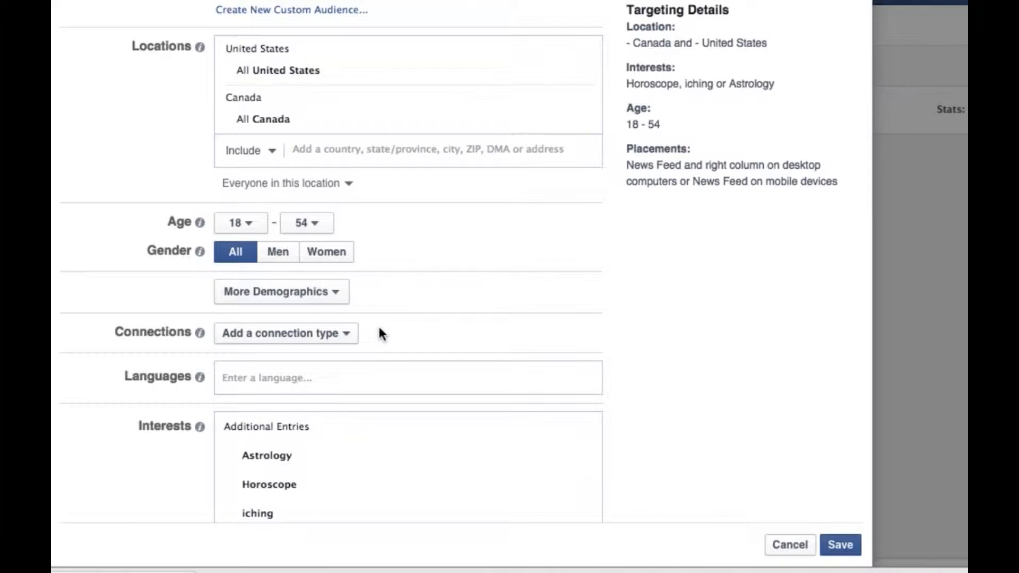
Examine the connection types available for targeting, covering Facebook Pages, Apps and Events, without adding one
{"action": "left_click", "coordinate": [347, 336]}
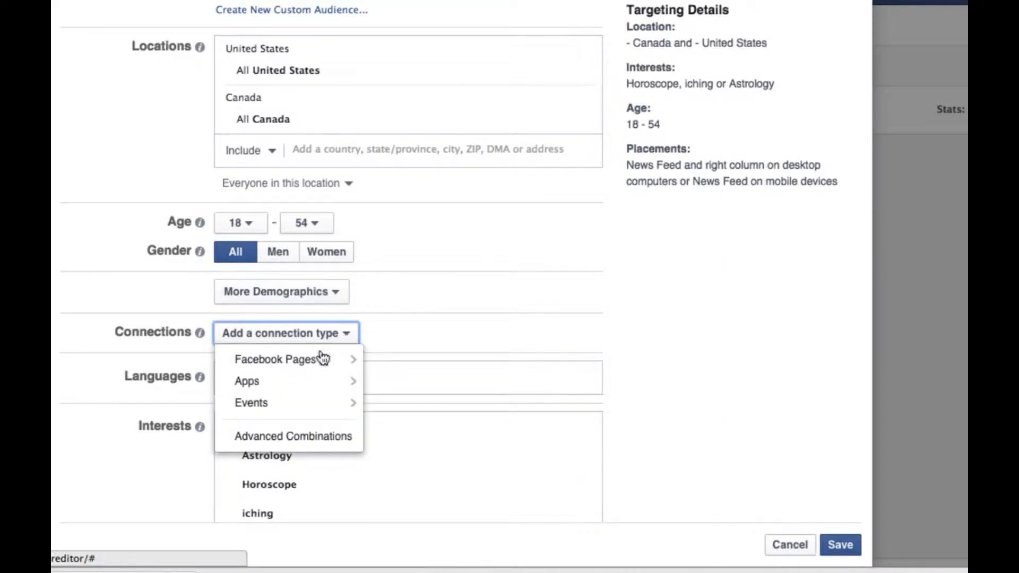
{"action": "mouse_move", "coordinate": [314, 365]}
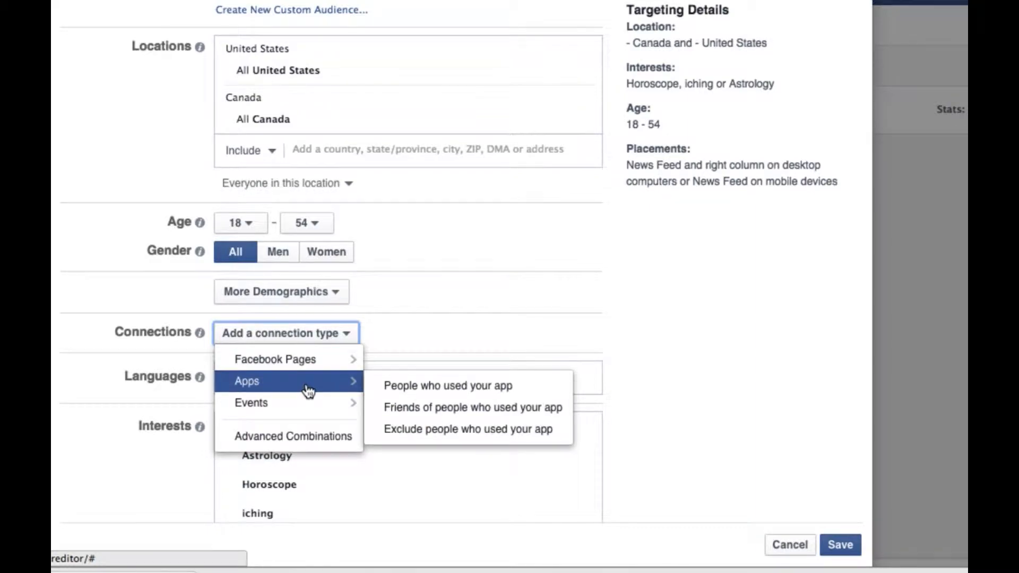
{"action": "mouse_move", "coordinate": [307, 413]}
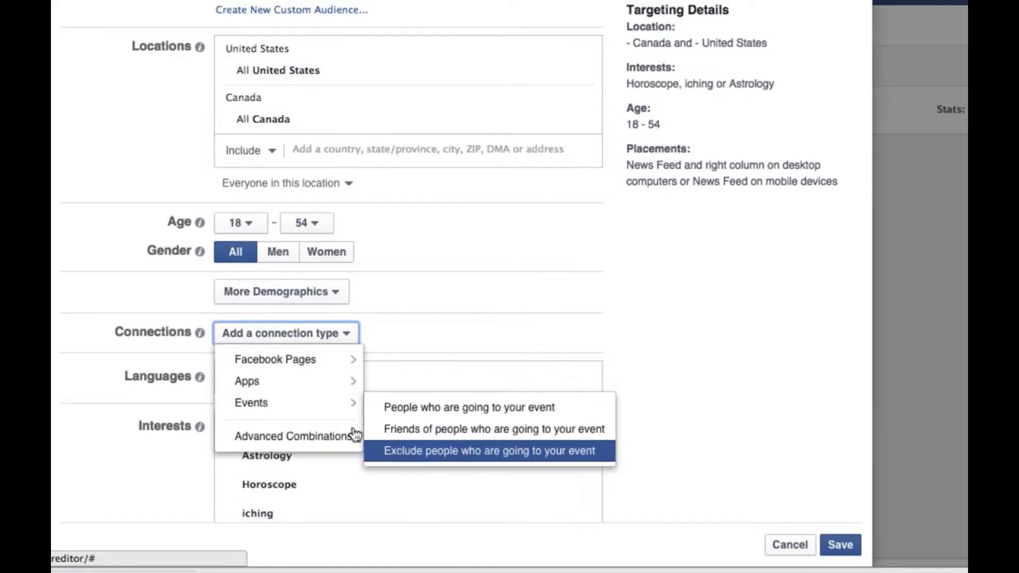
{"action": "left_click", "coordinate": [90, 329]}
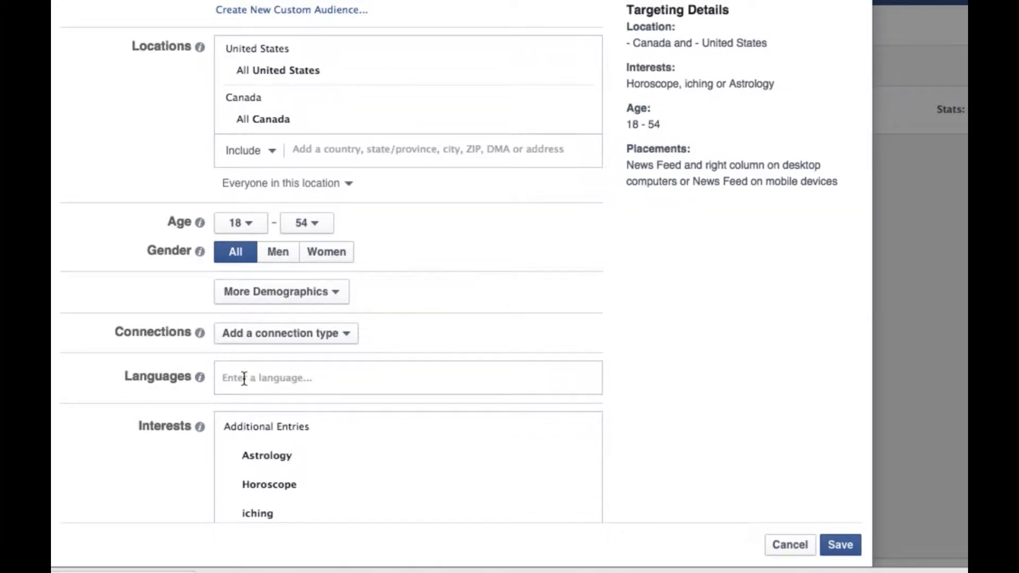
Inspect the Astrology and iching interests and the behaviors section, and cancel out of the audience editor
{"action": "scroll", "coordinate": [98, 378], "scroll_direction": "down", "scroll_amount": 5}
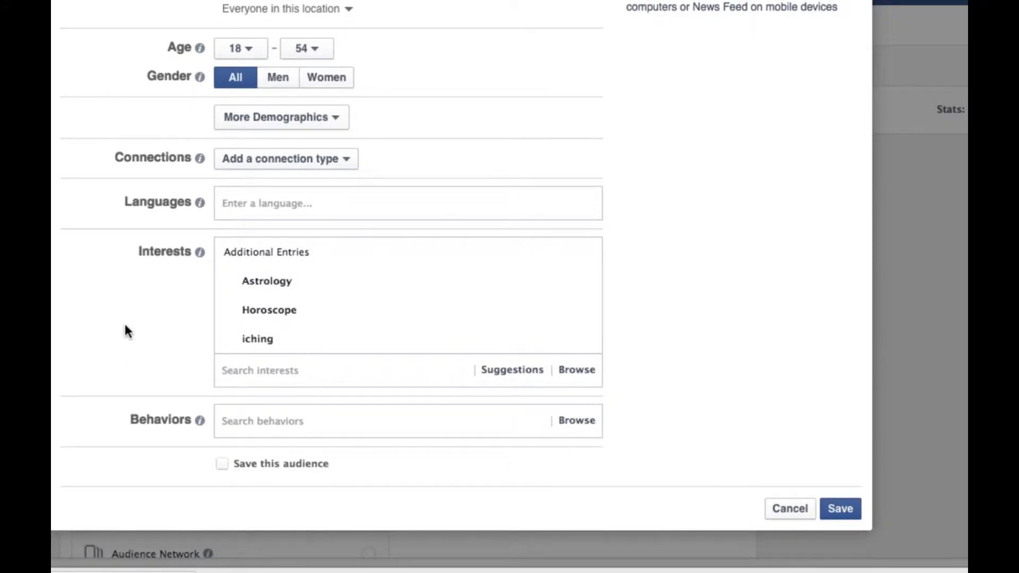
{"action": "mouse_move", "coordinate": [200, 252]}
{"action": "mouse_move", "coordinate": [257, 282]}
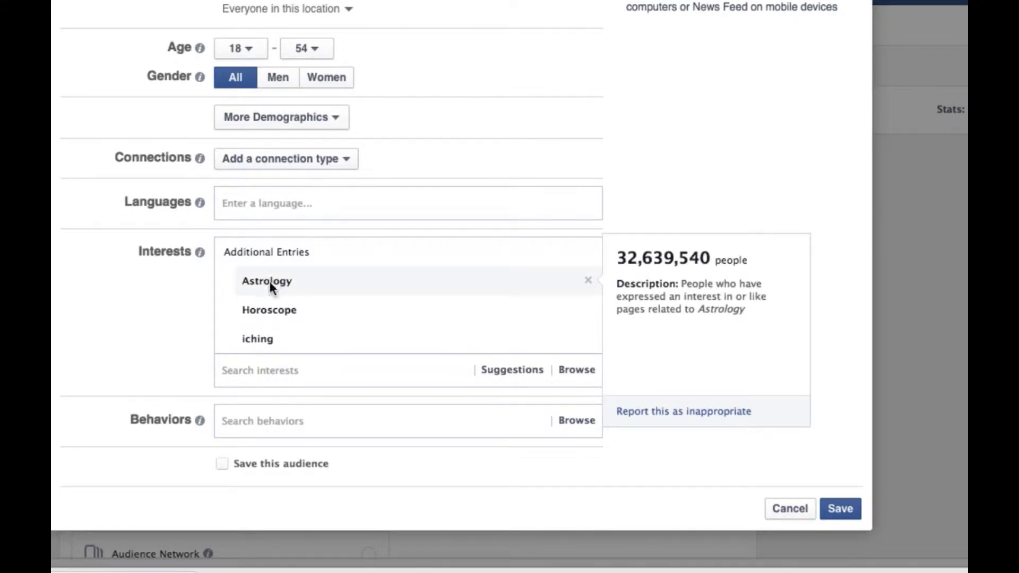
{"action": "mouse_move", "coordinate": [259, 341]}
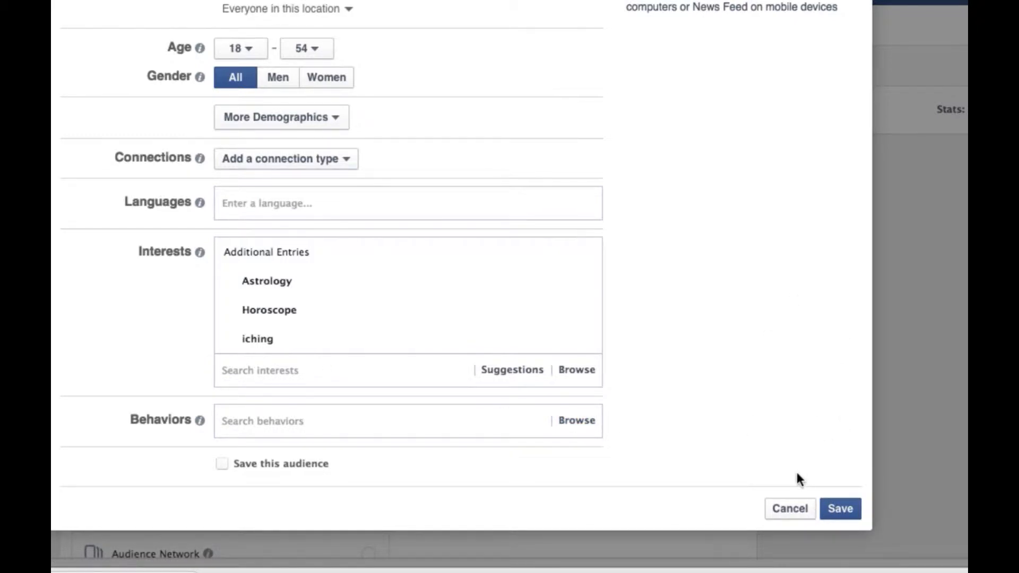
{"action": "left_click", "coordinate": [789, 508]}
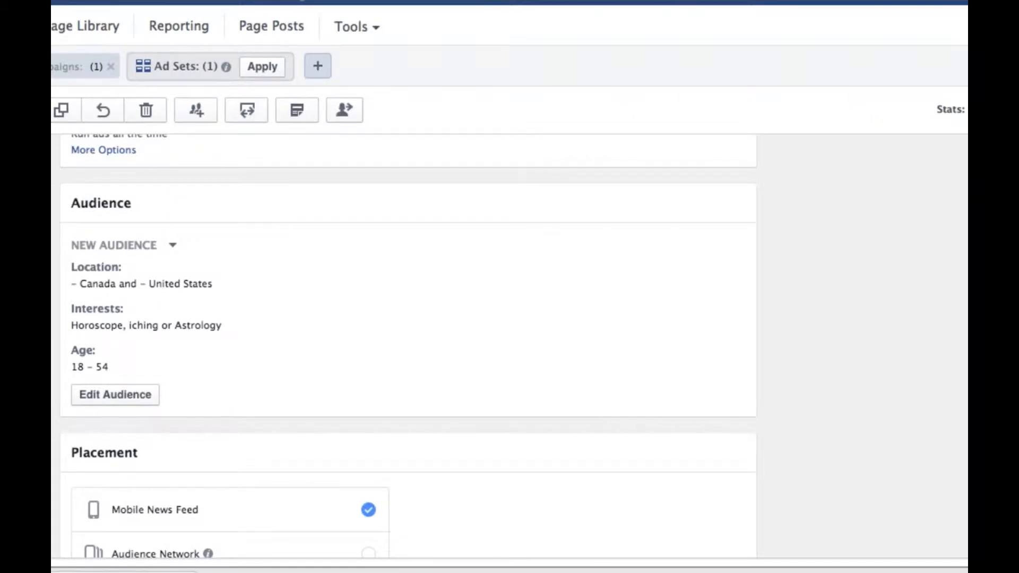
Show the campaign's ads, select the first ad in the list and open an ad for editing
{"action": "scroll", "coordinate": [228, 324], "scroll_direction": "up", "scroll_amount": 8}
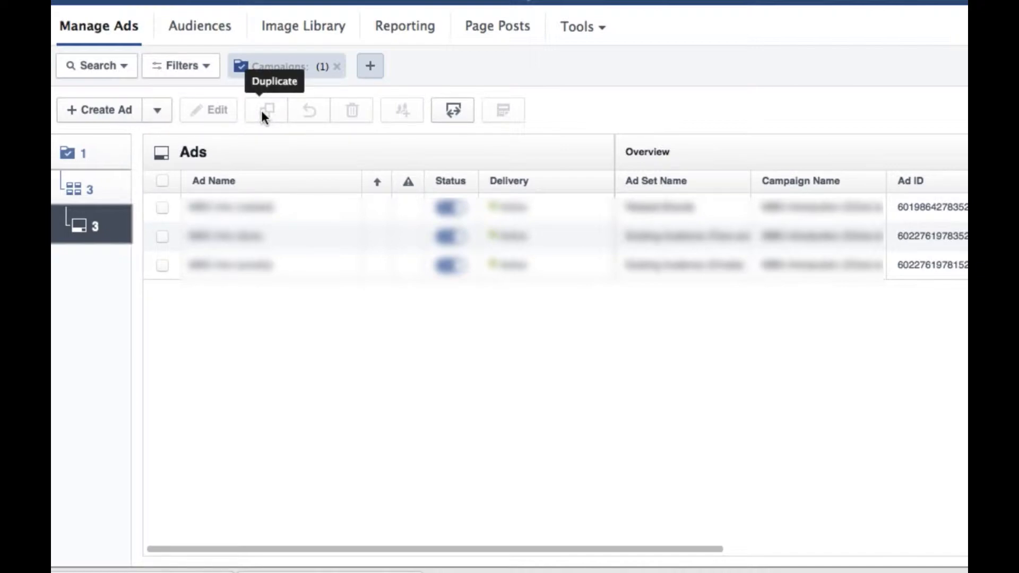
{"action": "left_click", "coordinate": [161, 207]}
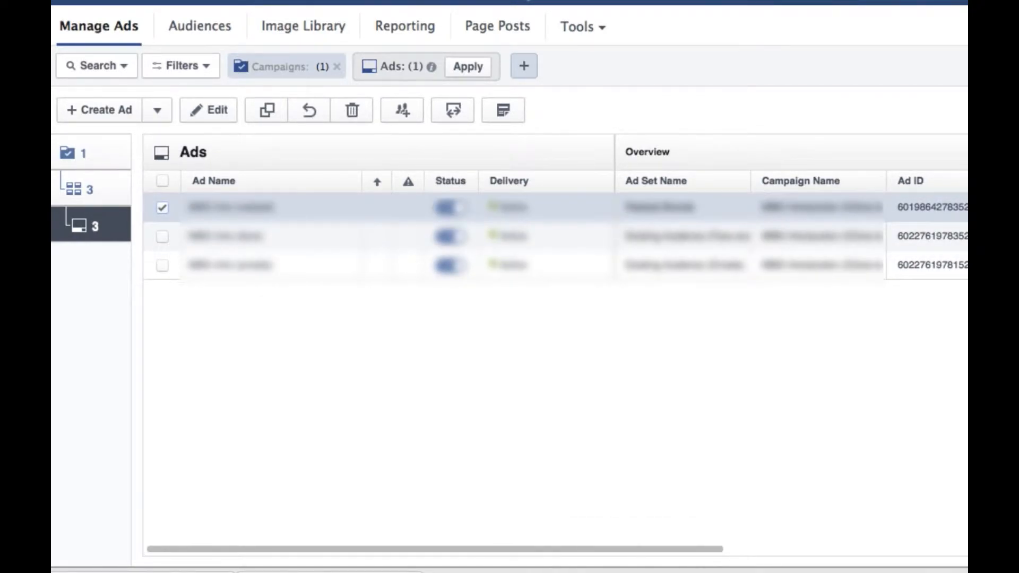
{"action": "left_click", "coordinate": [641, 205]}
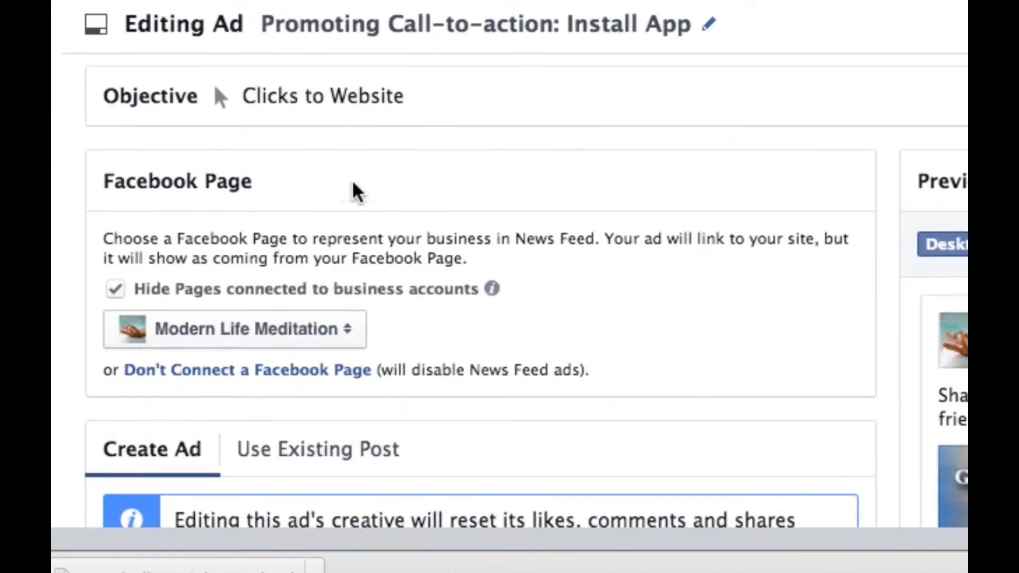
Review the list of Facebook Pages that can represent the ad and pick Modern Life Meditation
{"action": "scroll", "coordinate": [326, 256], "scroll_direction": "down", "scroll_amount": 3}
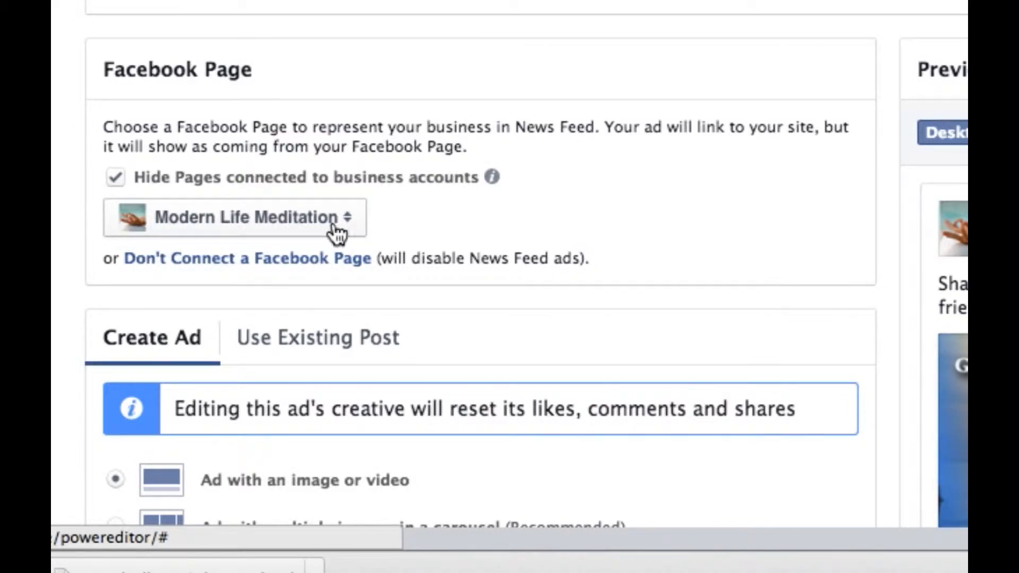
{"action": "left_click", "coordinate": [348, 233]}
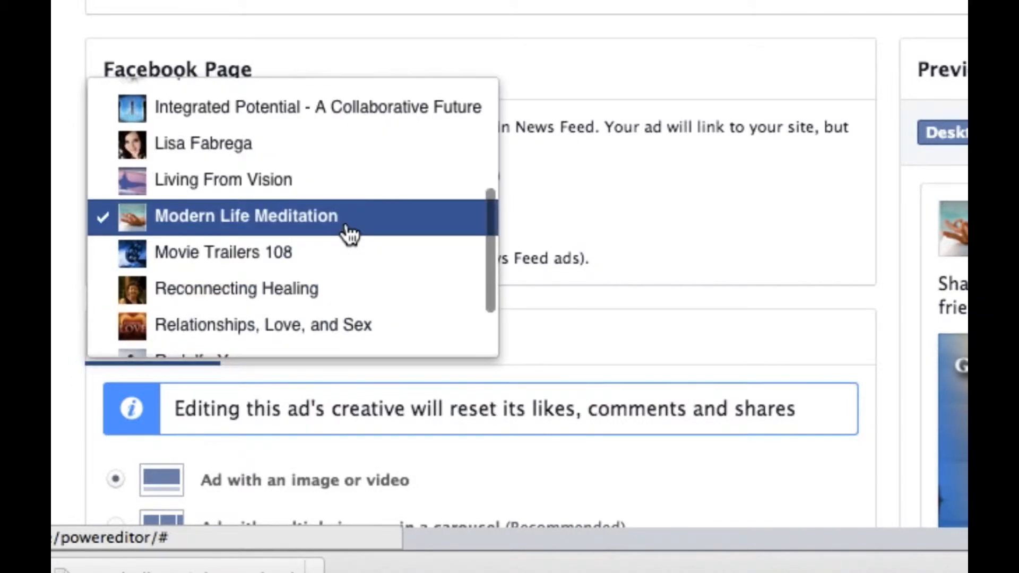
{"action": "left_click", "coordinate": [287, 228]}
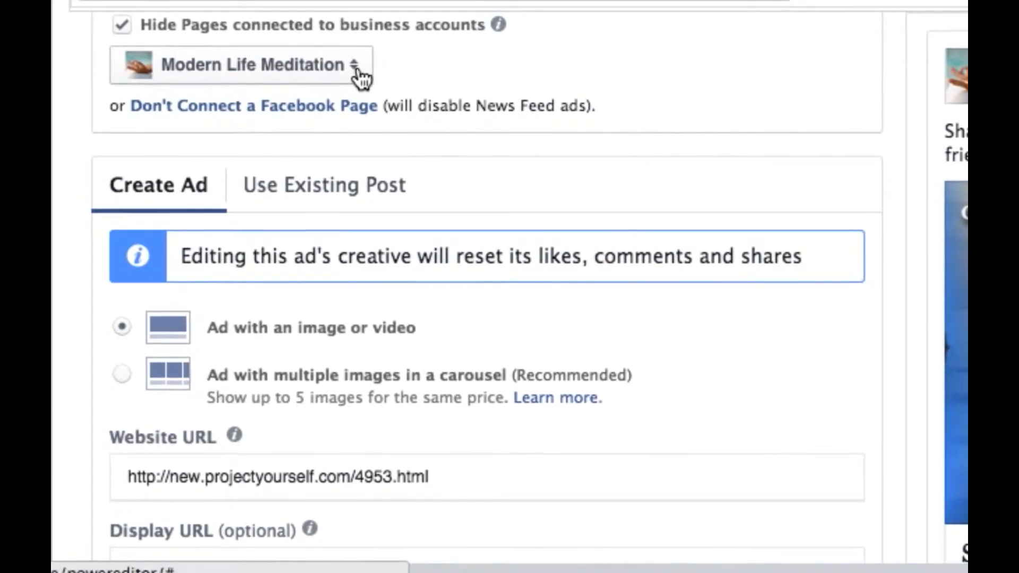
Examine the option of using an existing page post for the ad, and return to the Create Ad settings
{"action": "scroll", "coordinate": [484, 193], "scroll_direction": "down", "scroll_amount": 5}
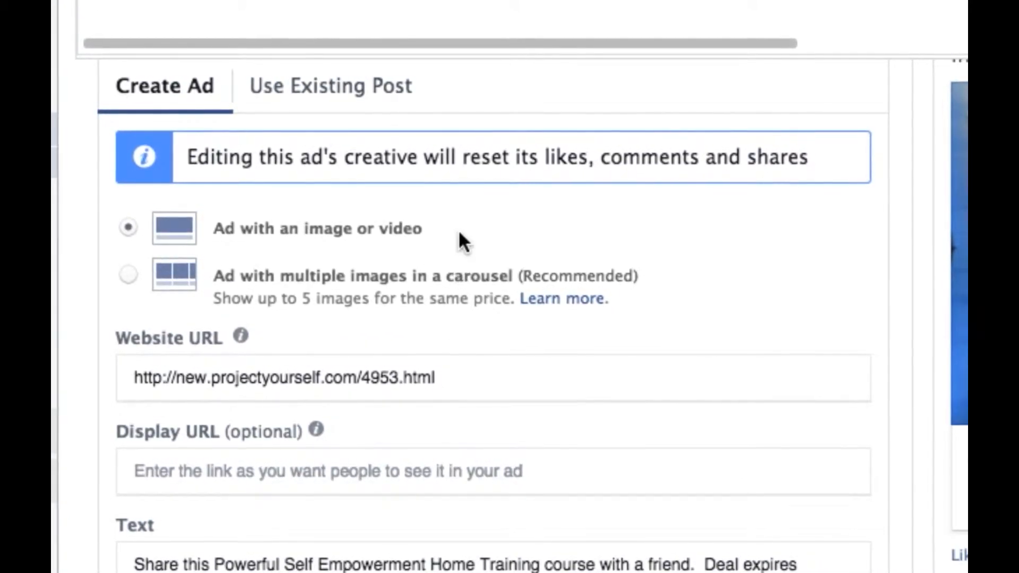
{"action": "left_click", "coordinate": [335, 107]}
{"action": "scroll", "coordinate": [335, 109], "scroll_direction": "up", "scroll_amount": 2}
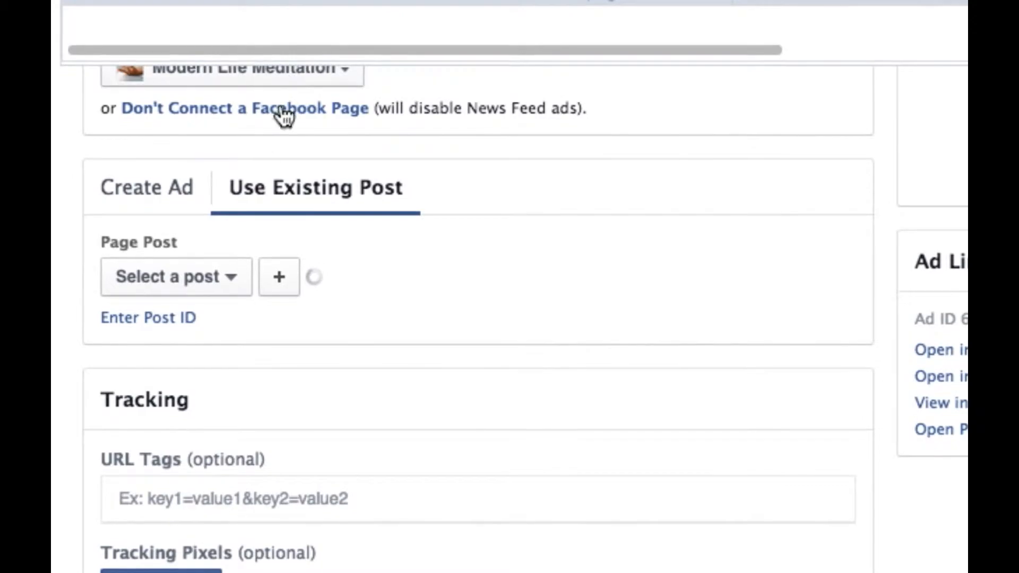
{"action": "left_click", "coordinate": [228, 281]}
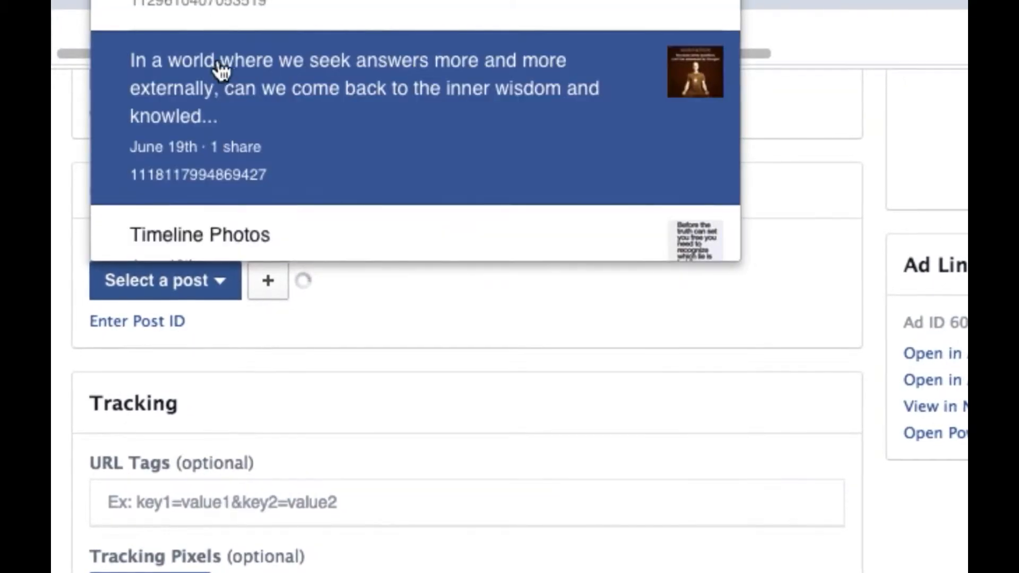
{"action": "left_click", "coordinate": [367, 305]}
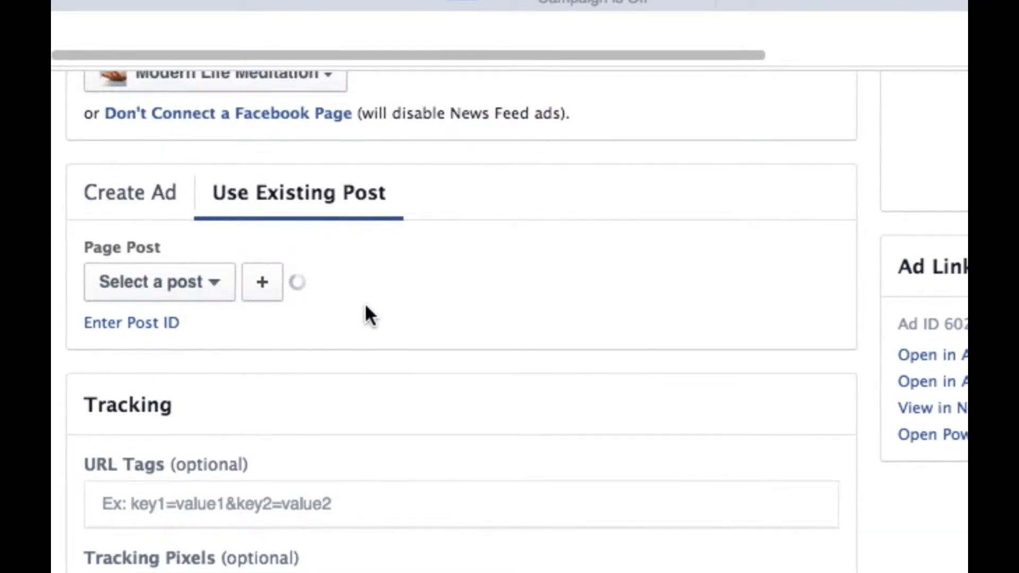
{"action": "left_click", "coordinate": [121, 200]}
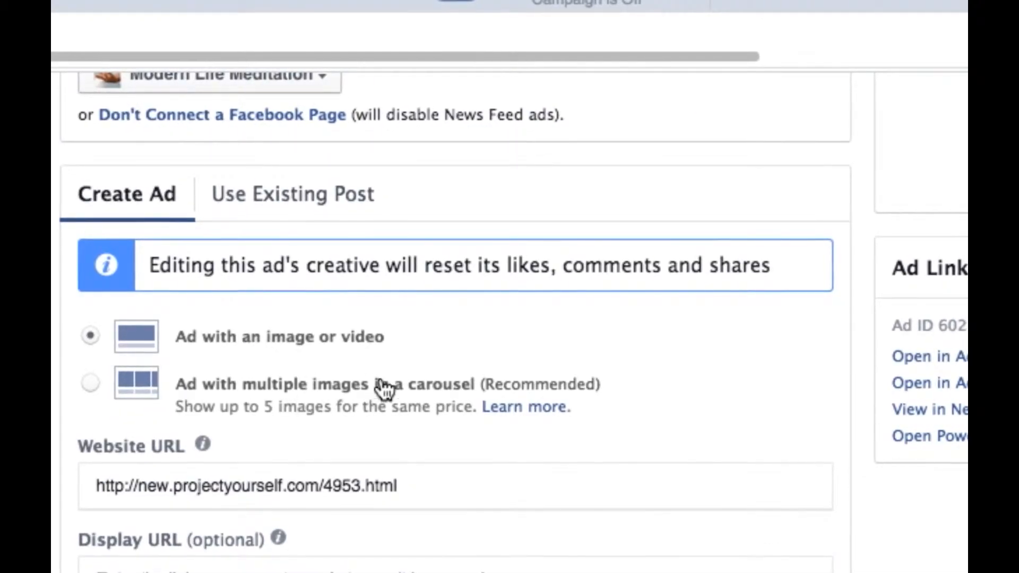
Review the ad's Website URL, Display URL, Text and Headline fields without editing them
{"action": "scroll", "coordinate": [420, 393], "scroll_direction": "down", "scroll_amount": 3}
{"action": "scroll", "coordinate": [416, 393], "scroll_direction": "down", "scroll_amount": 2}
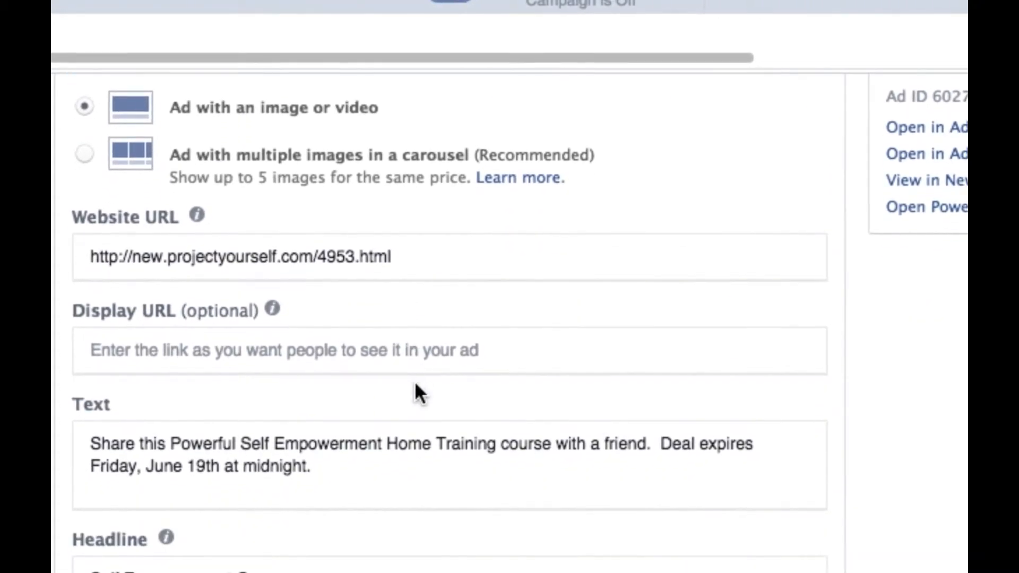
{"action": "left_click", "coordinate": [431, 254]}
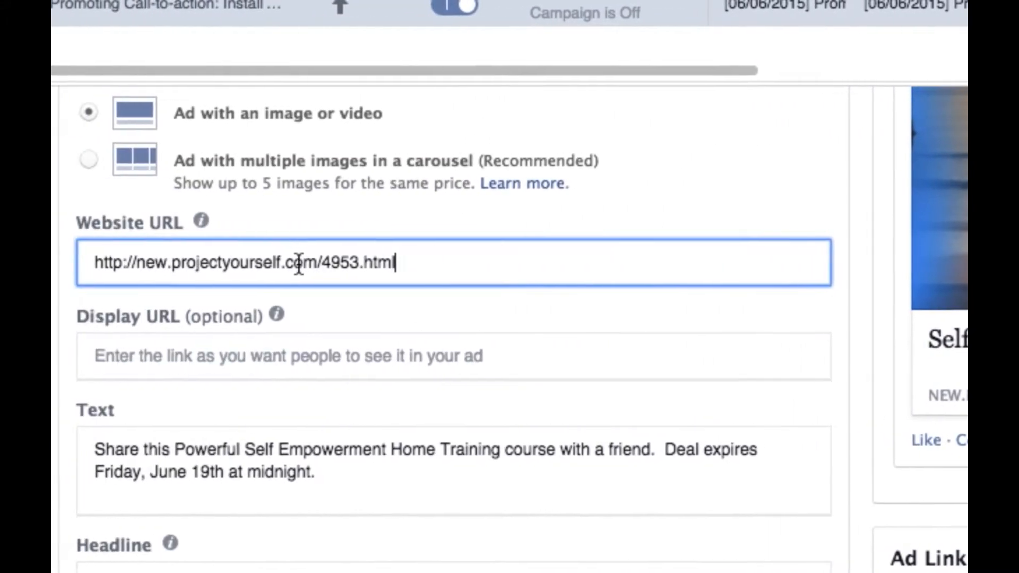
{"action": "triple_click", "coordinate": [121, 262]}
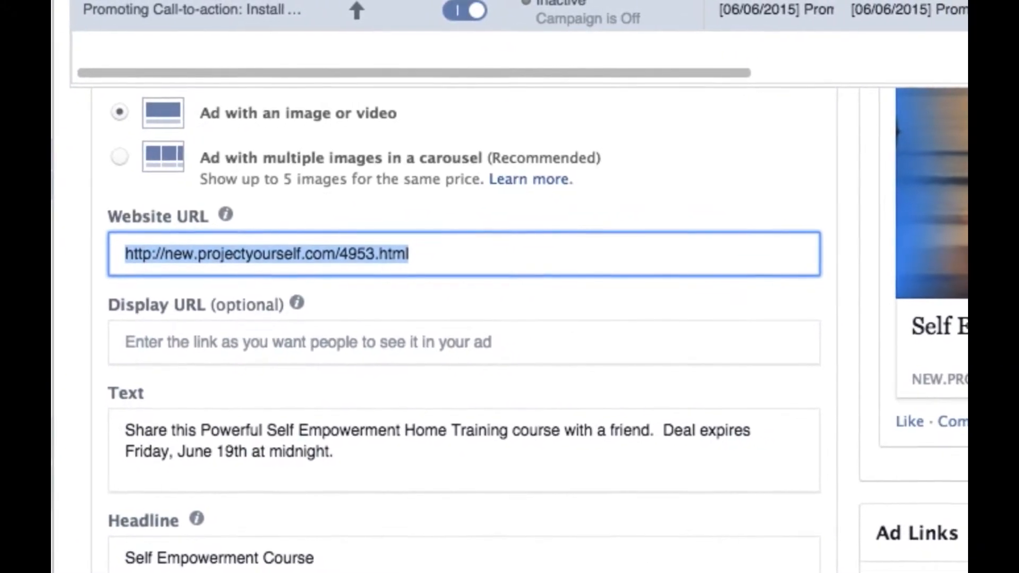
{"action": "left_click", "coordinate": [965, 391]}
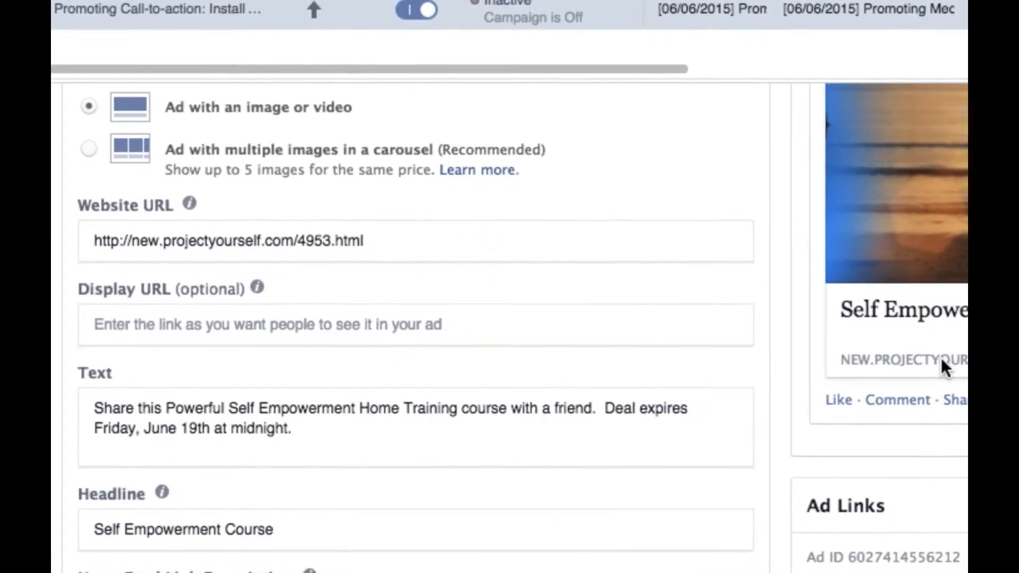
{"action": "left_click", "coordinate": [322, 329]}
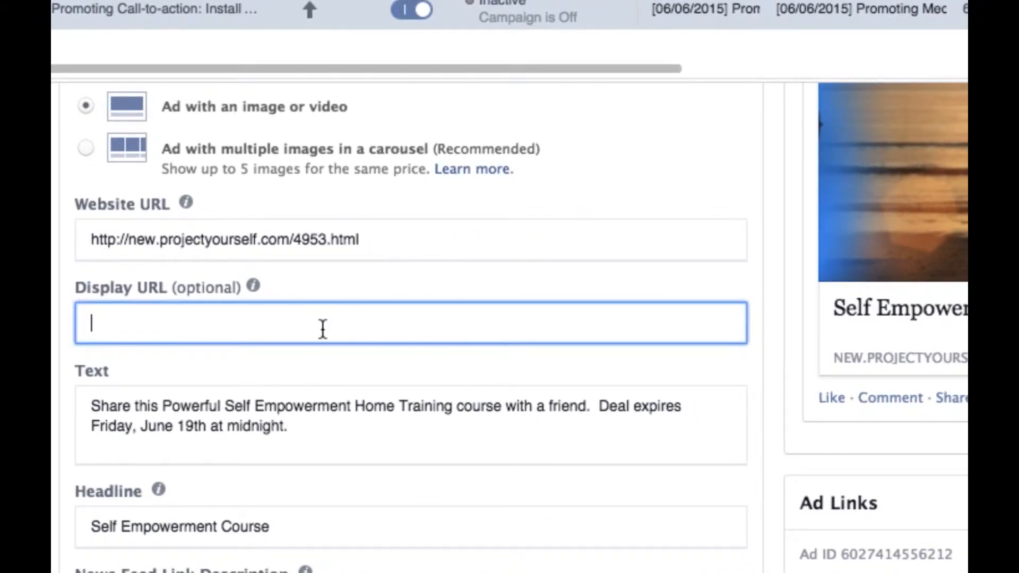
{"action": "left_click", "coordinate": [315, 431]}
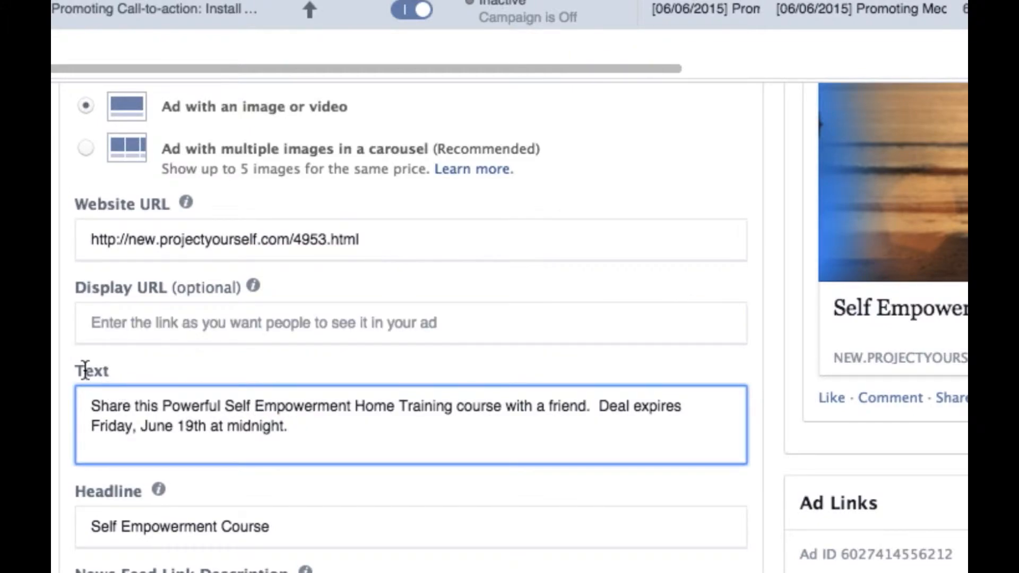
{"action": "left_click", "coordinate": [180, 525]}
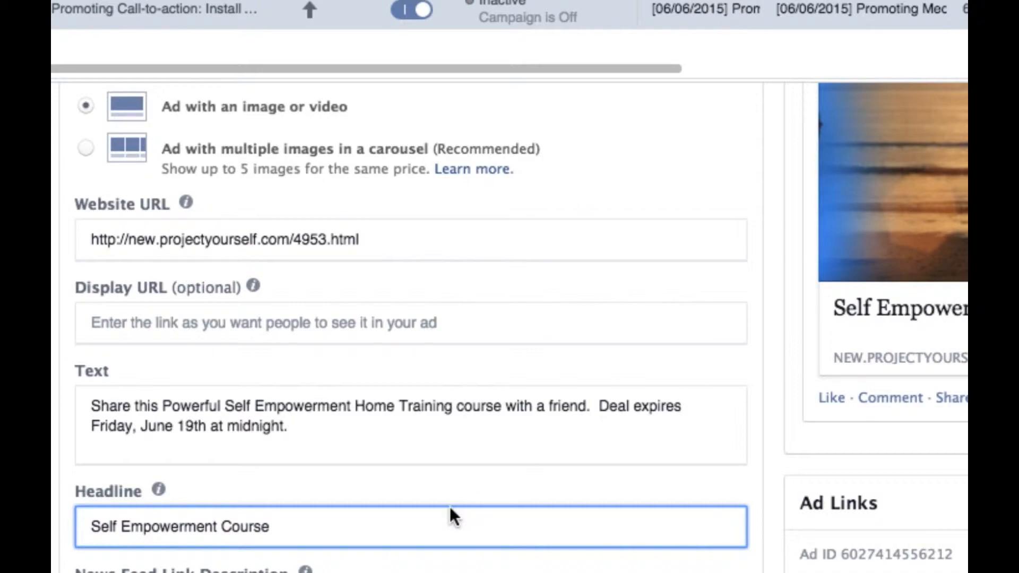
Enter the sample text adfasjdfsdjfs as the News Feed Link Description and clear it again
{"action": "scroll", "coordinate": [418, 464], "scroll_direction": "down", "scroll_amount": 4}
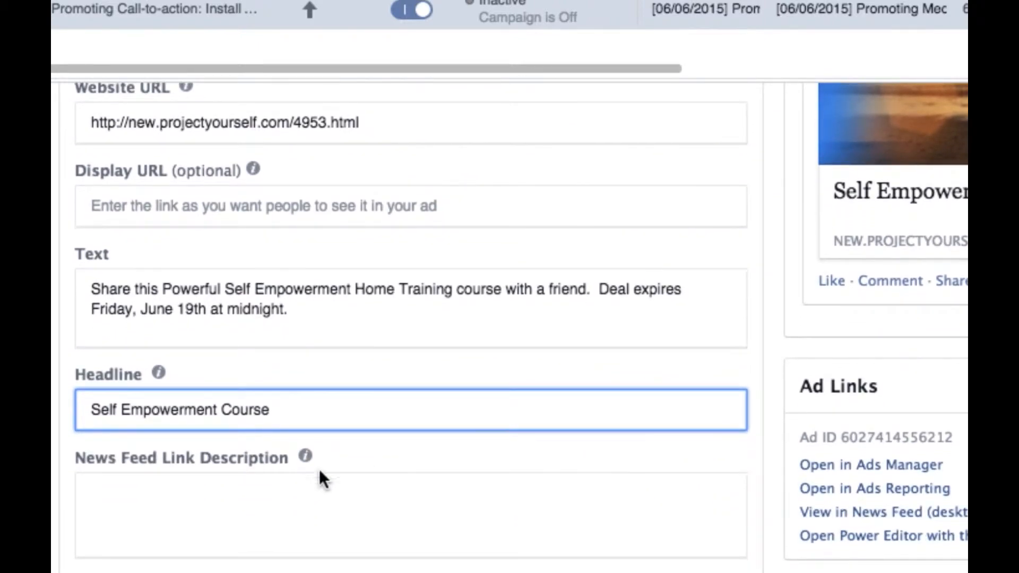
{"action": "left_click", "coordinate": [279, 503]}
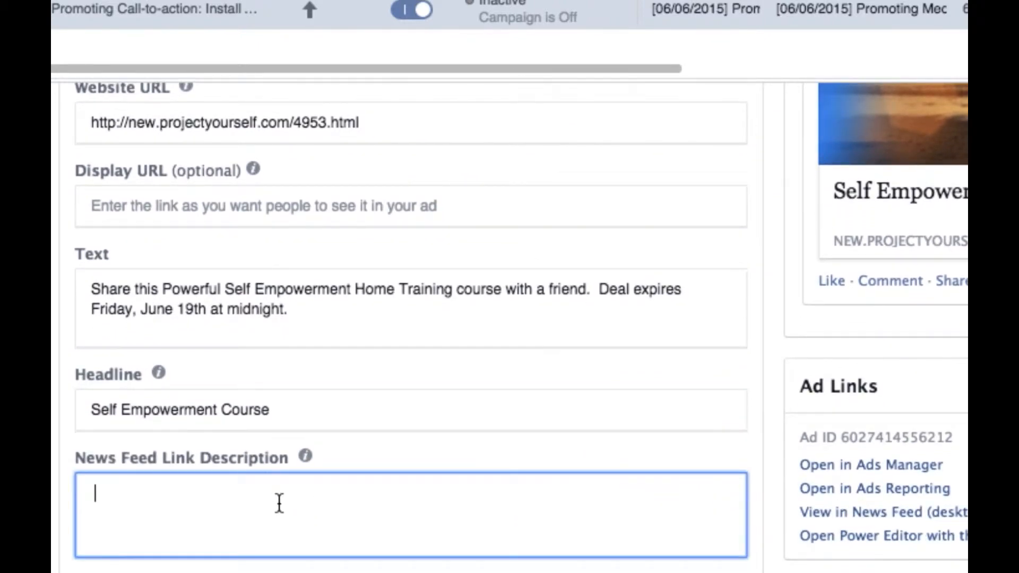
{"action": "type", "text": "adfasjdfsdjfs"}
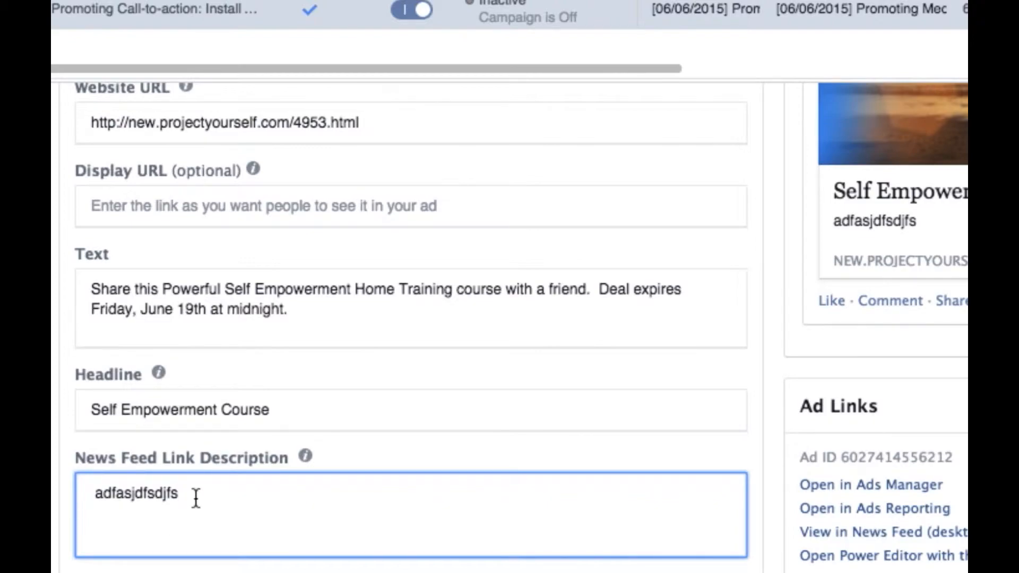
{"action": "double_click", "coordinate": [196, 498]}
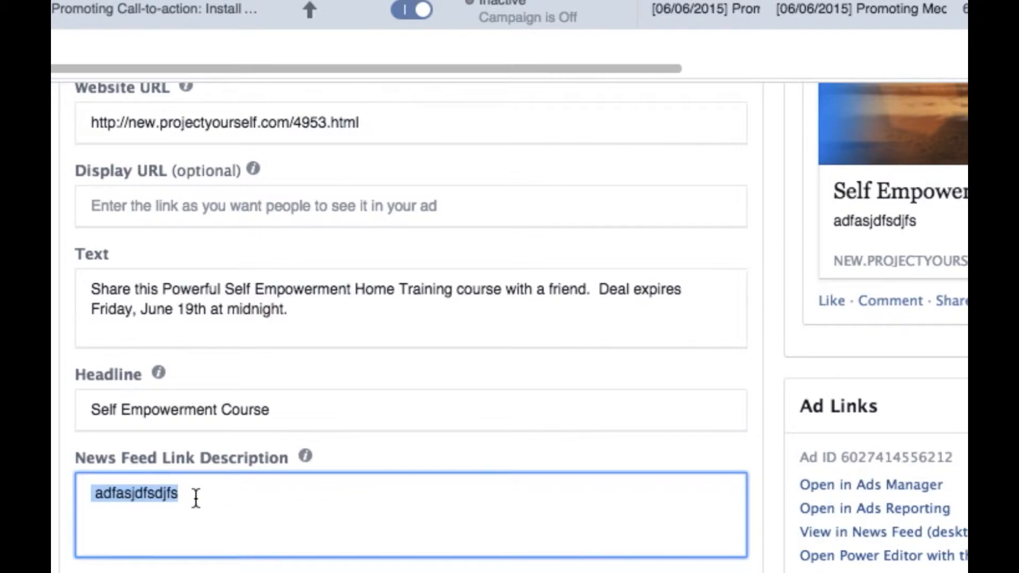
{"action": "key", "text": "BackSpace"}
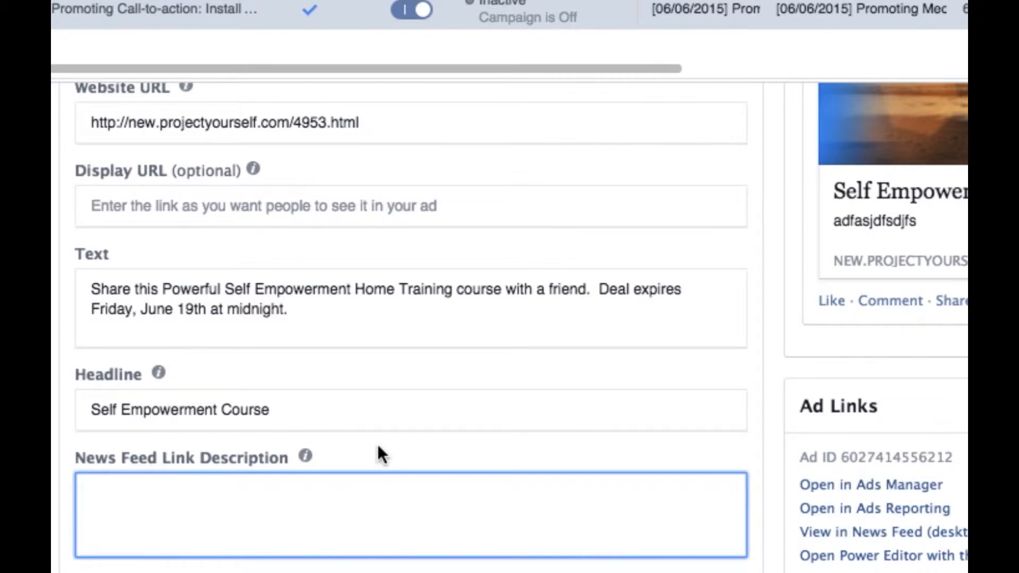
Switch the ad's media to Video to review the recommended video specs, and return it to Image
{"action": "scroll", "coordinate": [377, 444], "scroll_direction": "down", "scroll_amount": 4}
{"action": "scroll", "coordinate": [378, 446], "scroll_direction": "down", "scroll_amount": 3}
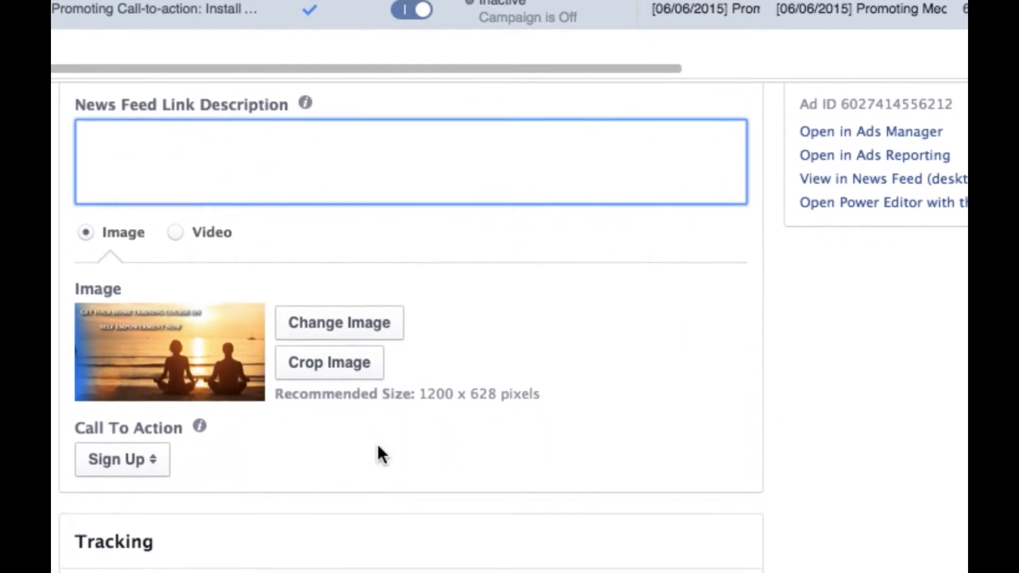
{"action": "left_click", "coordinate": [181, 238]}
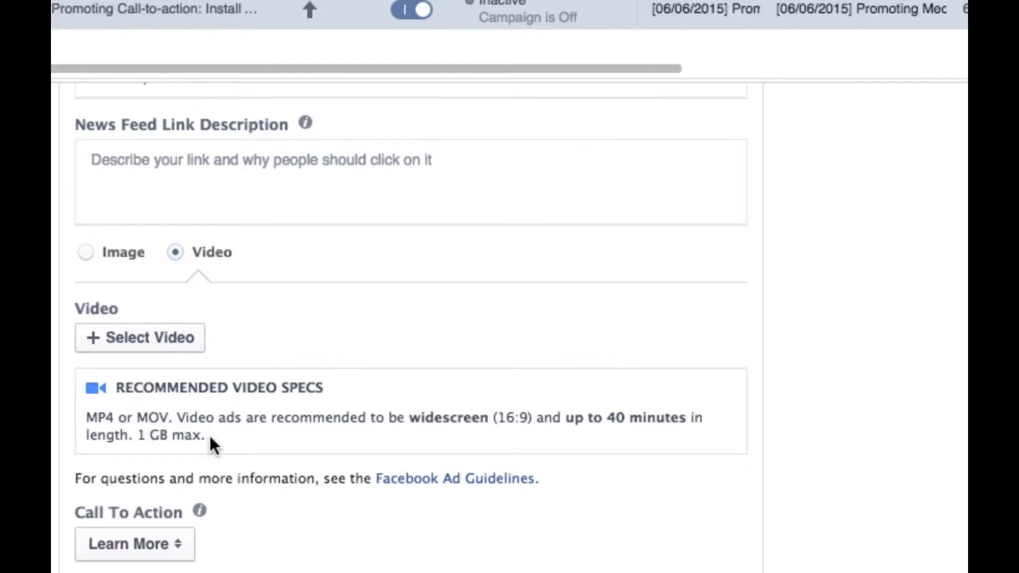
{"action": "left_click", "coordinate": [89, 254]}
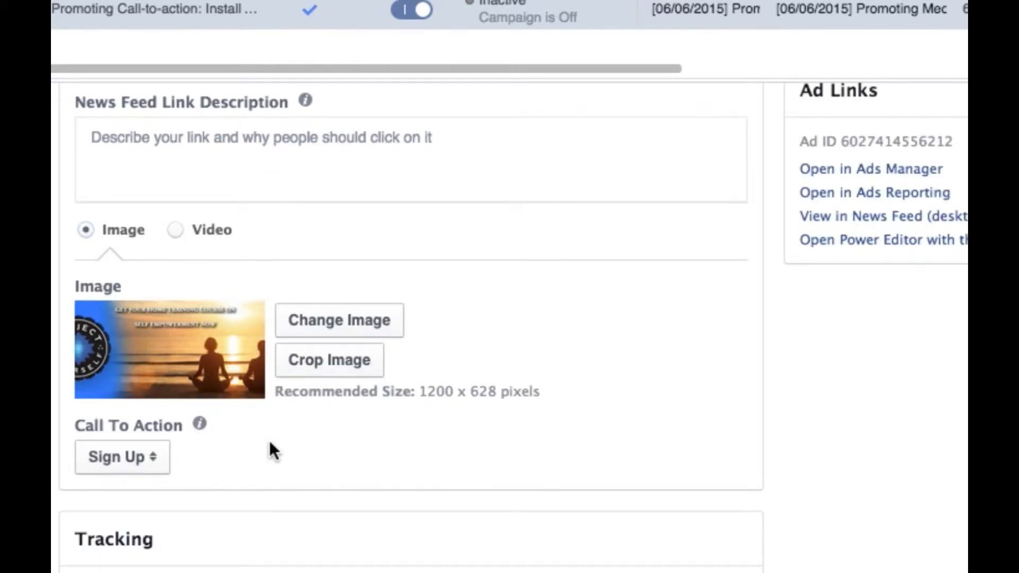
Review the available Call To Action options for the ad without changing the selection
{"action": "scroll", "coordinate": [269, 442], "scroll_direction": "down", "scroll_amount": 2}
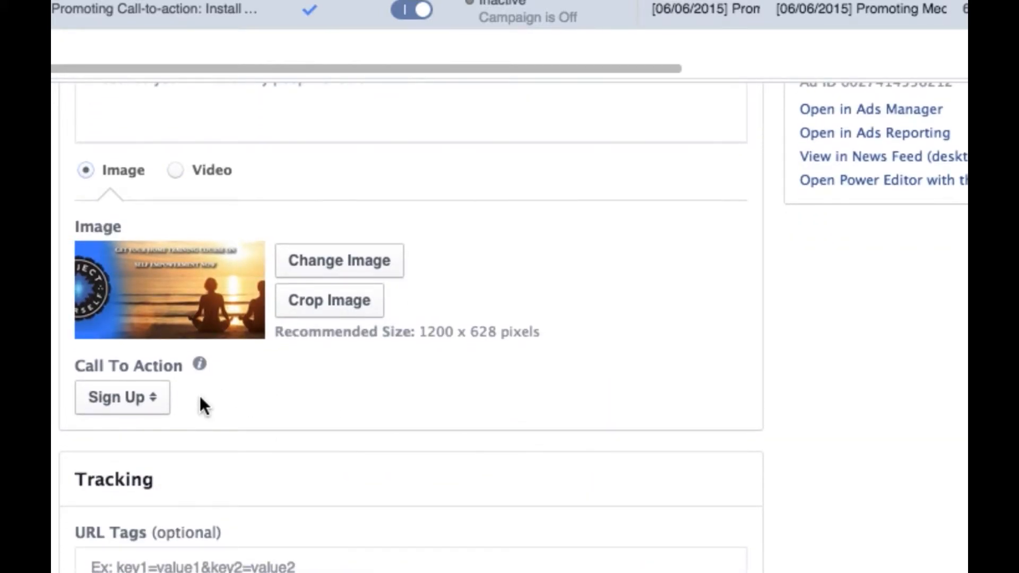
{"action": "left_click", "coordinate": [154, 406]}
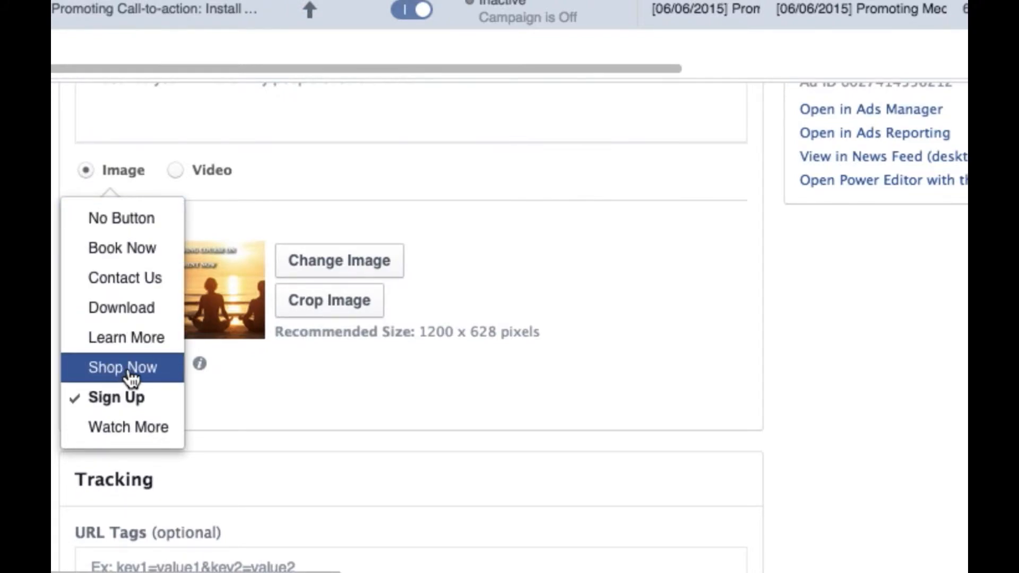
{"action": "left_click", "coordinate": [236, 398]}
Examine the ad preview, including its Sign Up button, image, page name, text, headline and link description
{"action": "scroll", "coordinate": [754, 366], "scroll_direction": "up", "scroll_amount": 10}
{"action": "scroll", "coordinate": [615, 369], "scroll_direction": "right", "scroll_amount": 8}
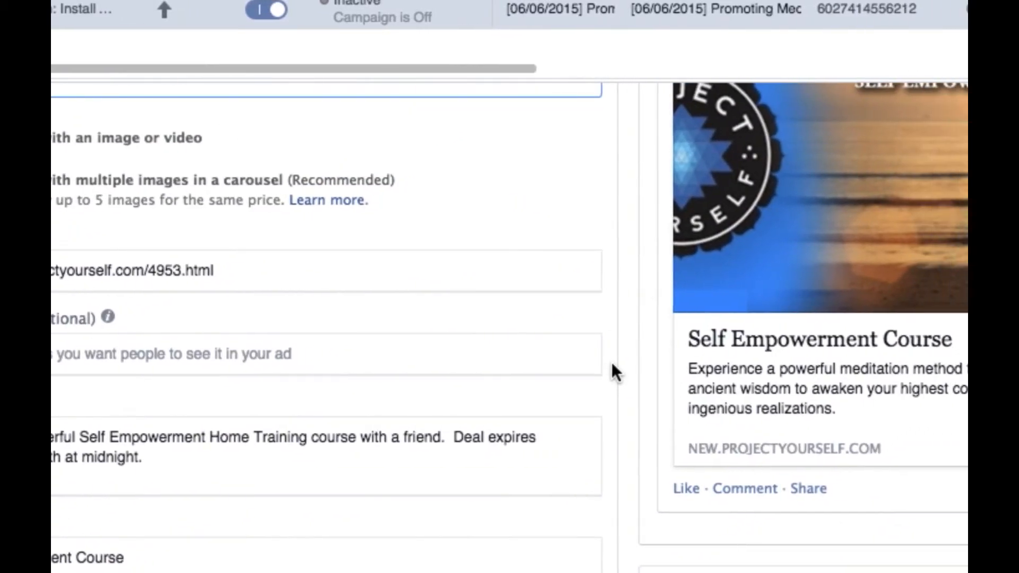
{"action": "scroll", "coordinate": [922, 444], "scroll_direction": "right", "scroll_amount": 3}
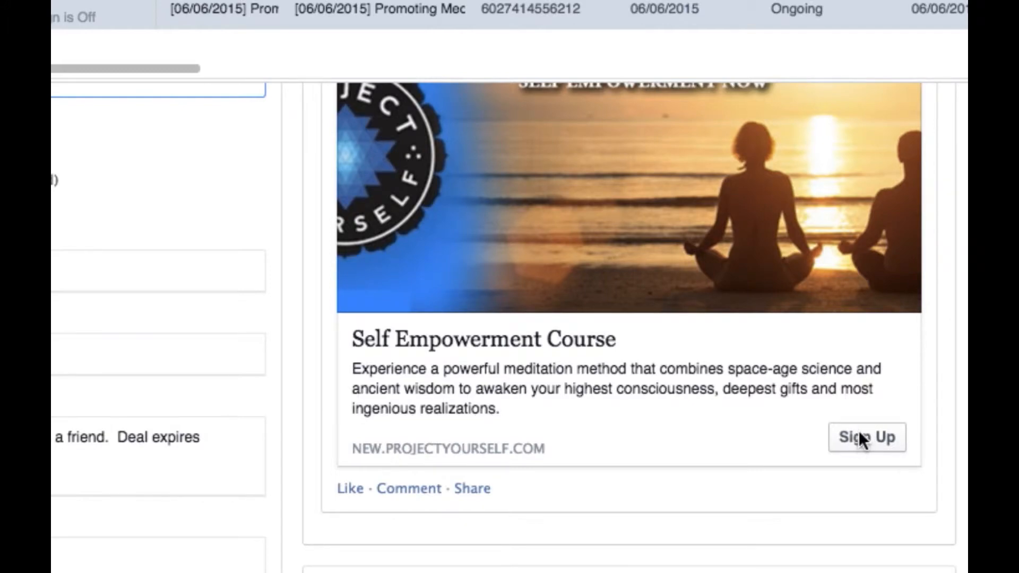
{"action": "scroll", "coordinate": [765, 419], "scroll_direction": "up", "scroll_amount": 3}
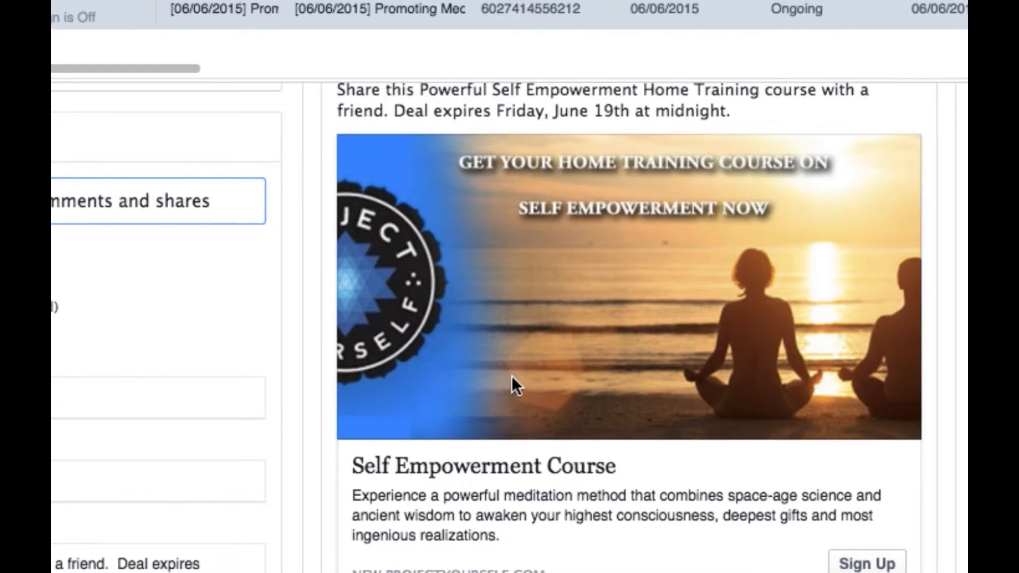
{"action": "scroll", "coordinate": [551, 279], "scroll_direction": "up", "scroll_amount": 2}
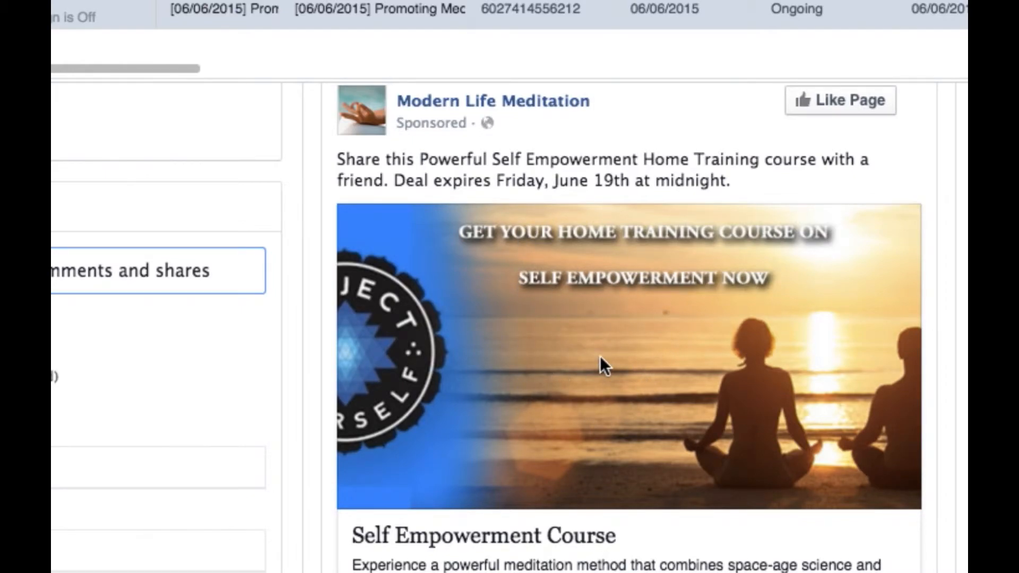
{"action": "scroll", "coordinate": [600, 356], "scroll_direction": "down", "scroll_amount": 1}
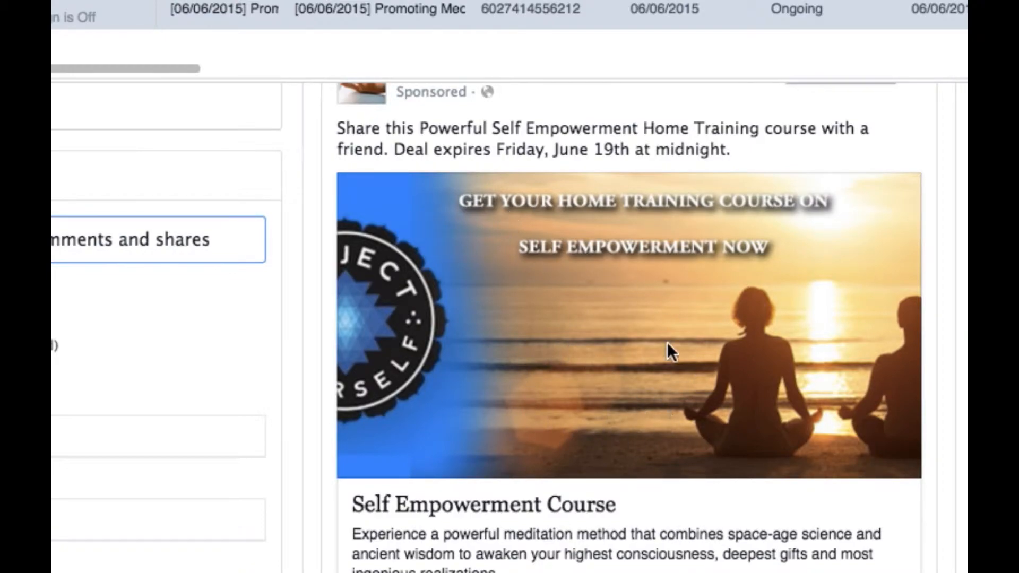
{"action": "scroll", "coordinate": [579, 351], "scroll_direction": "down", "scroll_amount": 3}
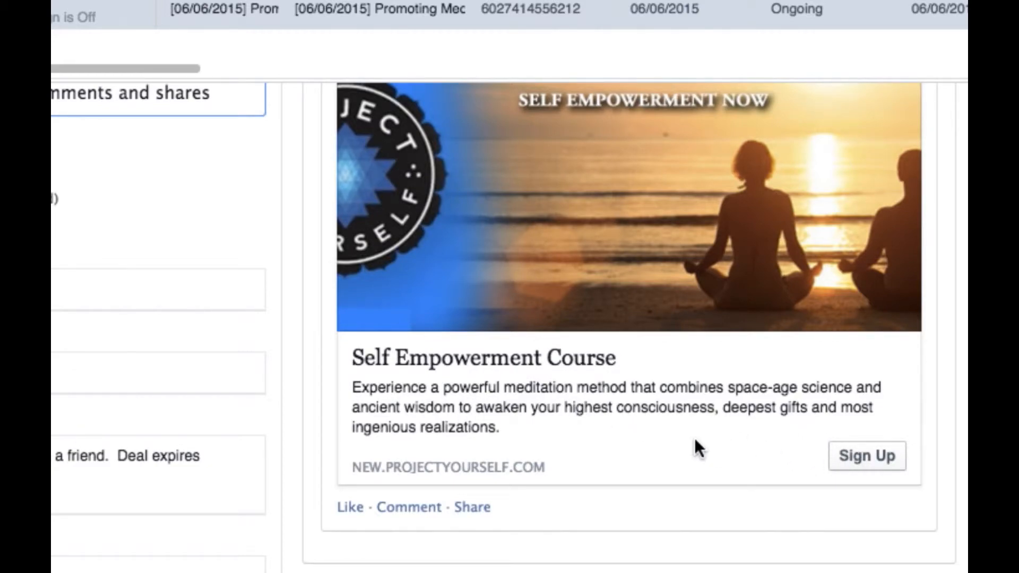
Review the ad's Tracking section and place the cursor in the empty URL Tags field
{"action": "scroll", "coordinate": [694, 448], "scroll_direction": "down", "scroll_amount": 5}
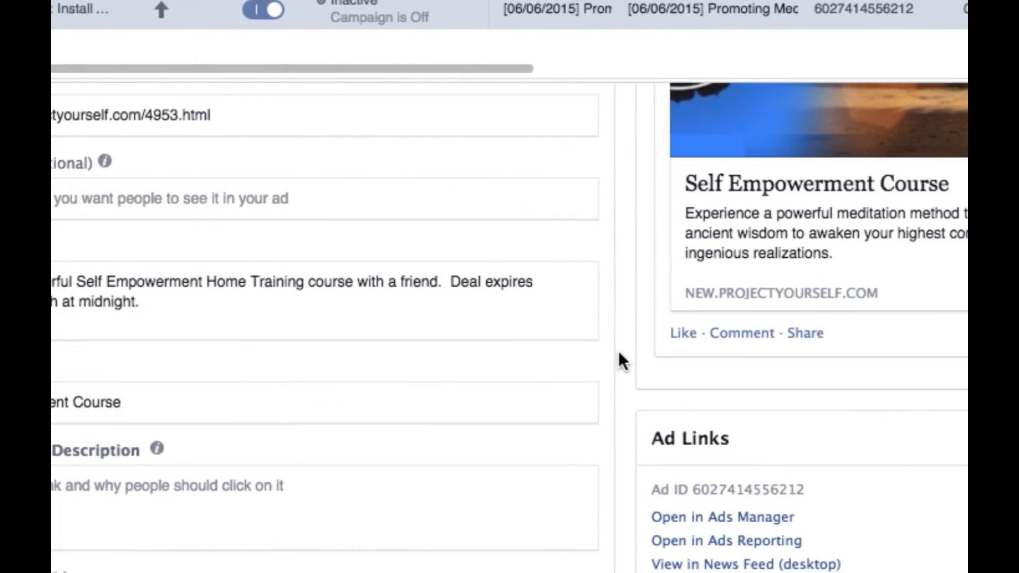
{"action": "scroll", "coordinate": [617, 352], "scroll_direction": "down", "scroll_amount": 9}
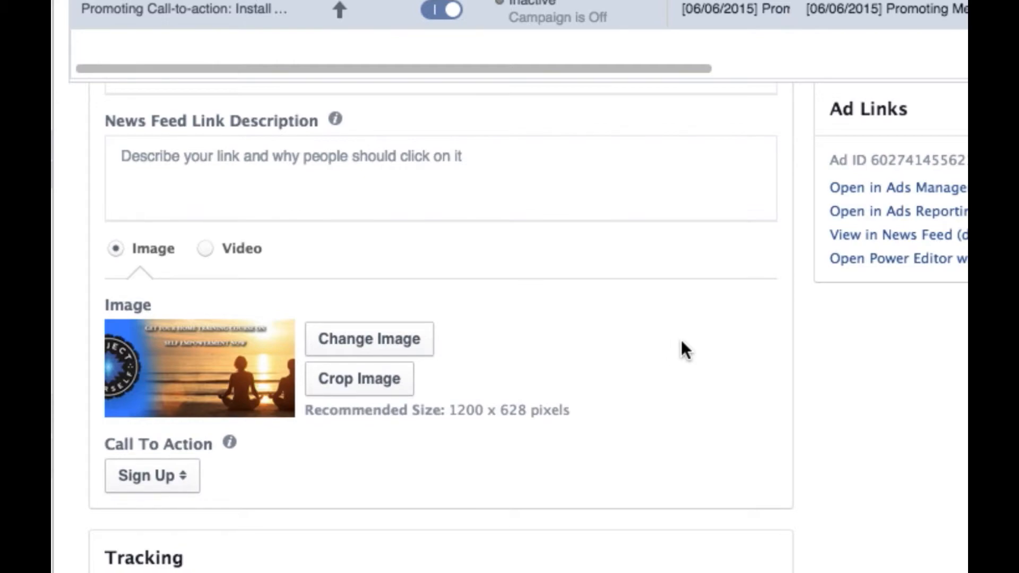
{"action": "scroll", "coordinate": [682, 342], "scroll_direction": "down", "scroll_amount": 5}
{"action": "scroll", "coordinate": [681, 342], "scroll_direction": "up", "scroll_amount": 12}
{"action": "scroll", "coordinate": [683, 348], "scroll_direction": "down", "scroll_amount": 8}
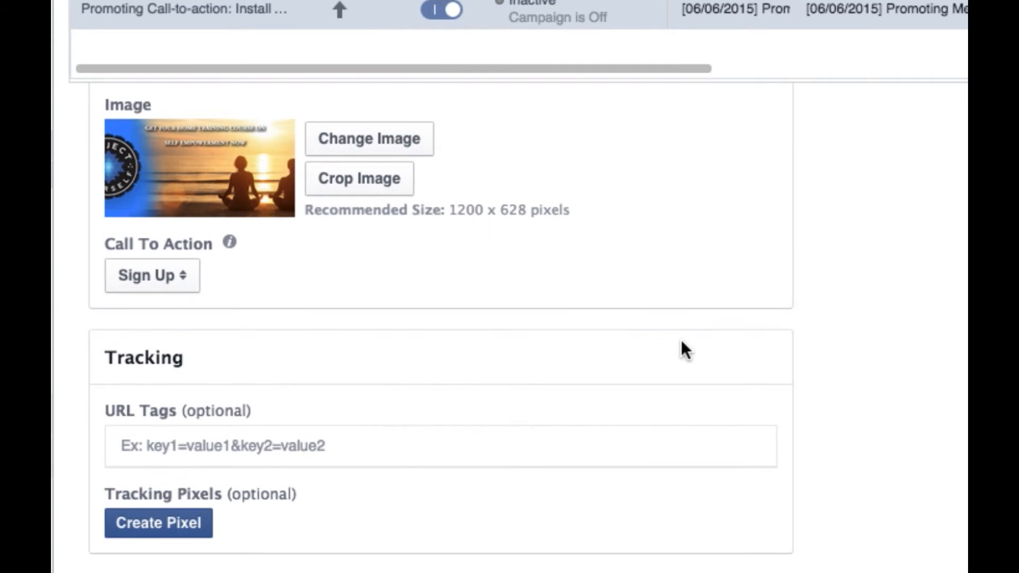
{"action": "left_click", "coordinate": [170, 445]}
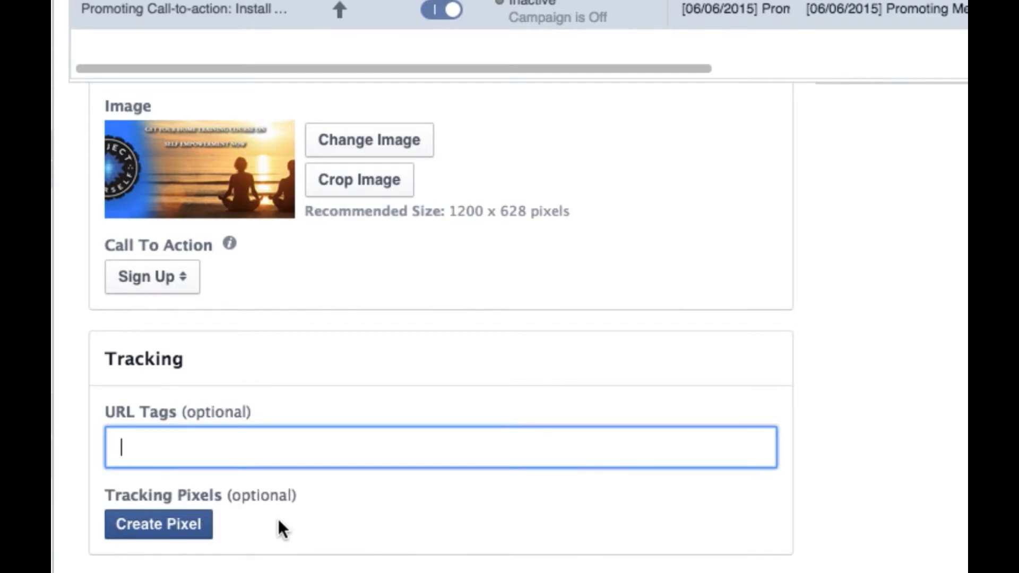
Open the Audiences section, review the saved audiences and show the audience types that can be created
{"action": "scroll", "coordinate": [341, 417], "scroll_direction": "up", "scroll_amount": 10}
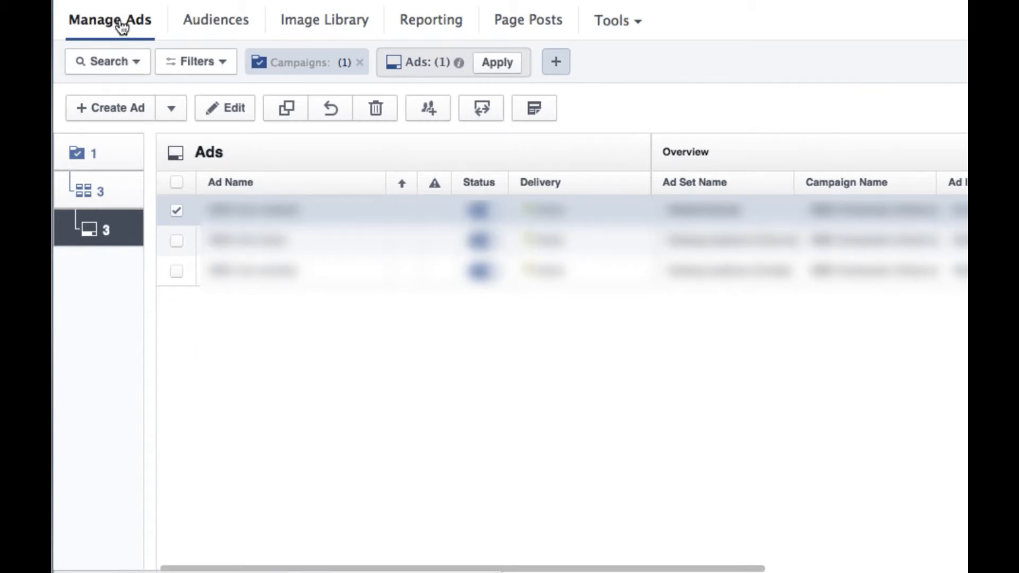
{"action": "left_click", "coordinate": [218, 27]}
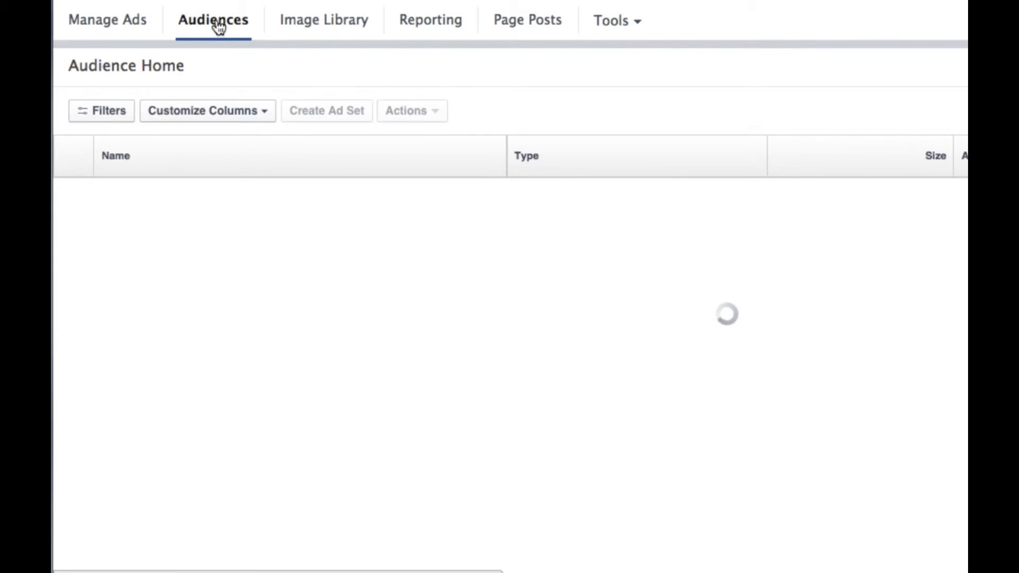
{"action": "scroll", "coordinate": [688, 93], "scroll_direction": "right", "scroll_amount": 3}
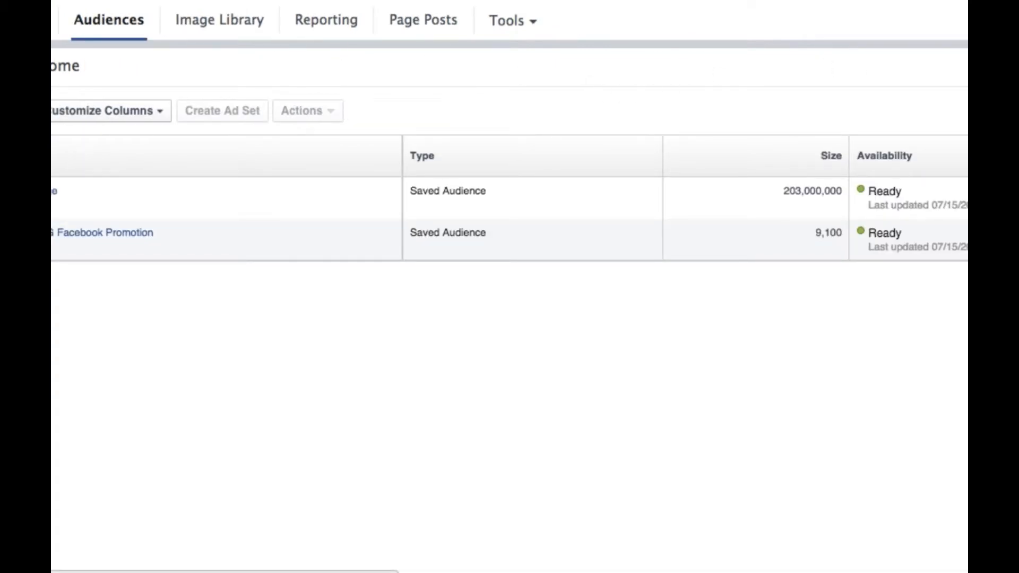
{"action": "scroll", "coordinate": [509, 212], "scroll_direction": "right", "scroll_amount": 6}
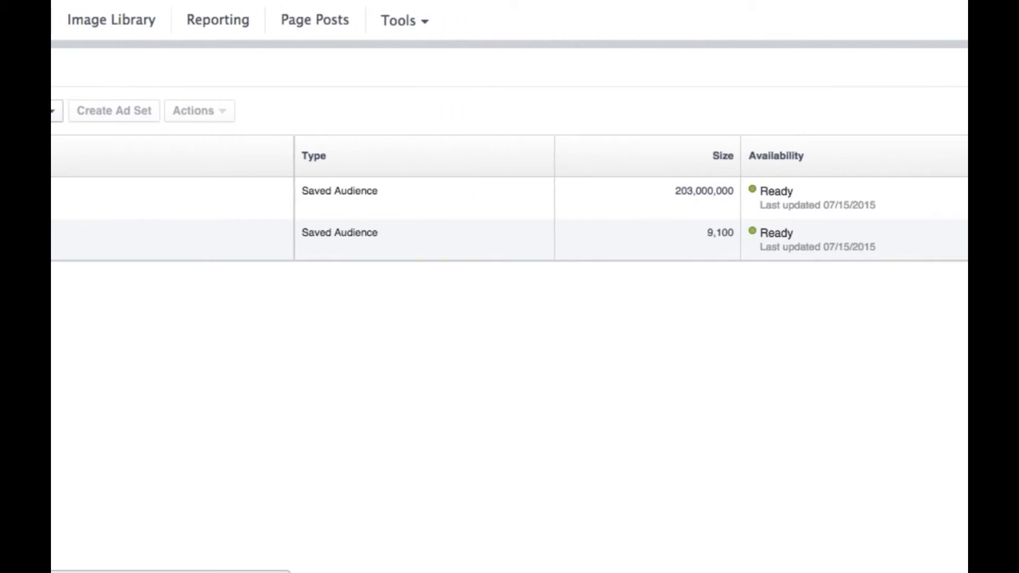
{"action": "scroll", "coordinate": [897, 99], "scroll_direction": "right", "scroll_amount": 3}
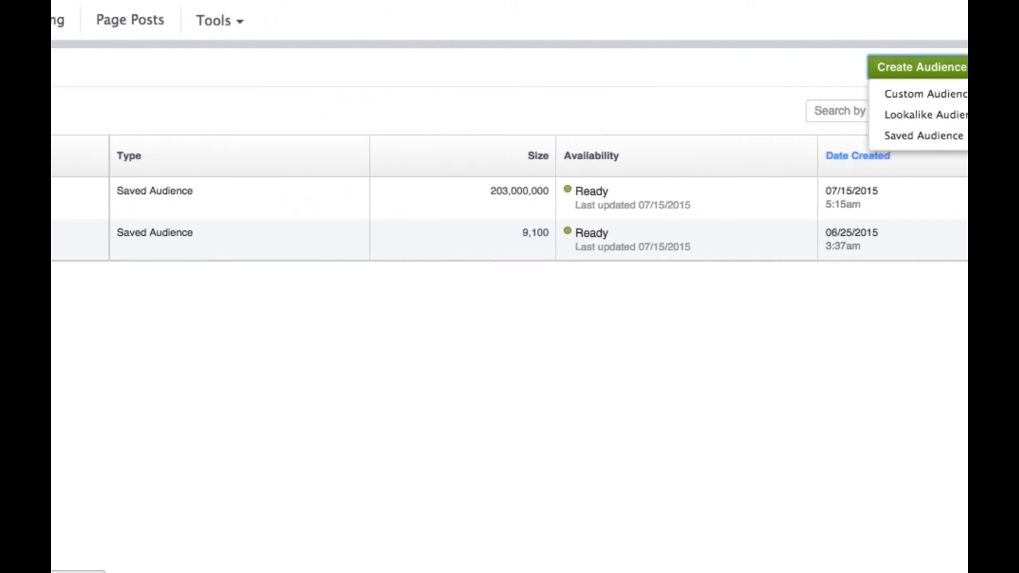
Open the Custom Audience creation dialog to review its source types, and close it without creating an audience
{"action": "left_click", "coordinate": [894, 99]}
{"action": "scroll", "coordinate": [287, 198], "scroll_direction": "left", "scroll_amount": 3}
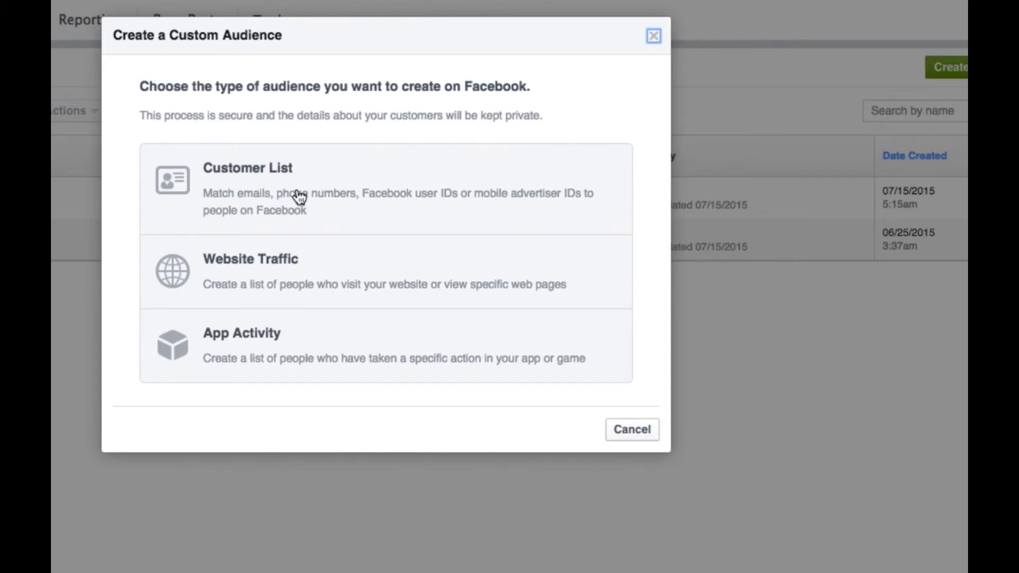
{"action": "left_click", "coordinate": [654, 36]}
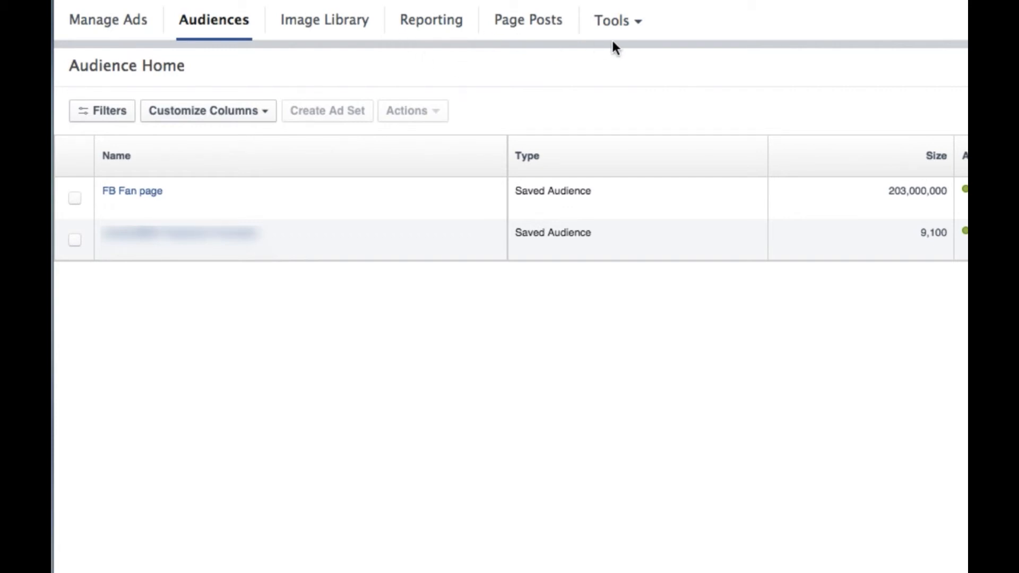
Open Conversion Tracking to review the list of pixels and their activity, and return to Manage Ads
{"action": "left_click", "coordinate": [638, 24]}
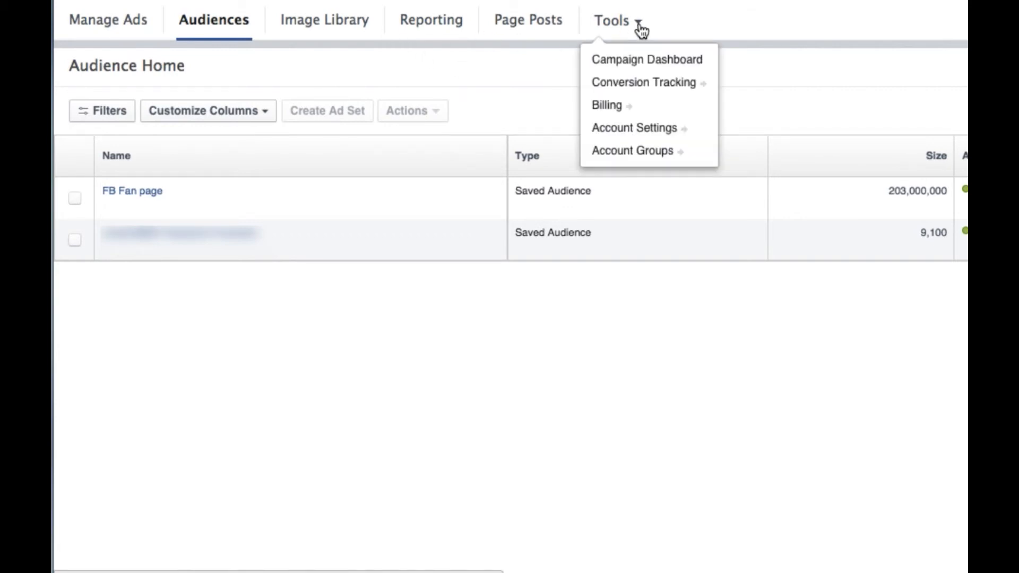
{"action": "left_click", "coordinate": [636, 82]}
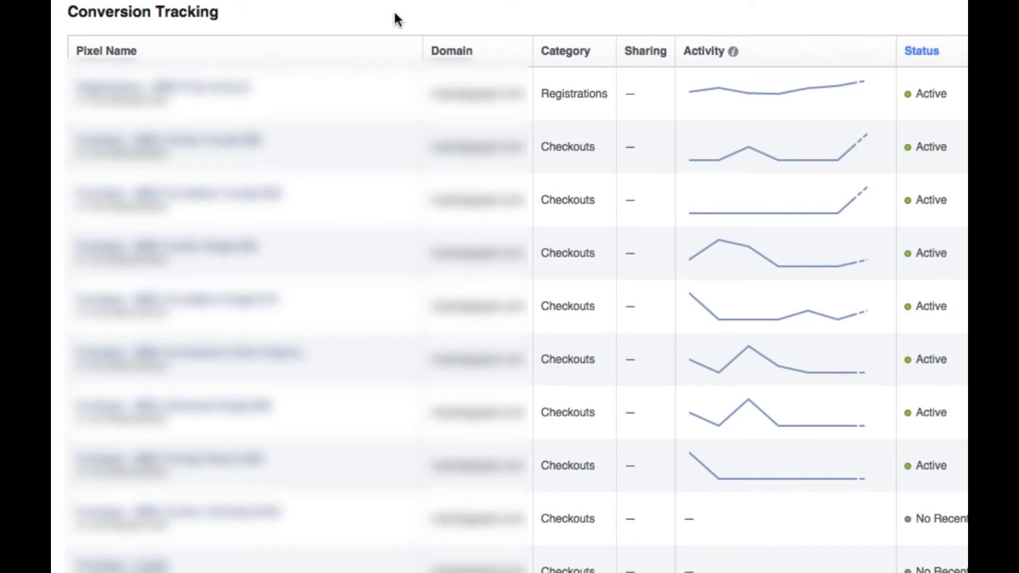
{"action": "scroll", "coordinate": [395, 16], "scroll_direction": "down", "scroll_amount": 1}
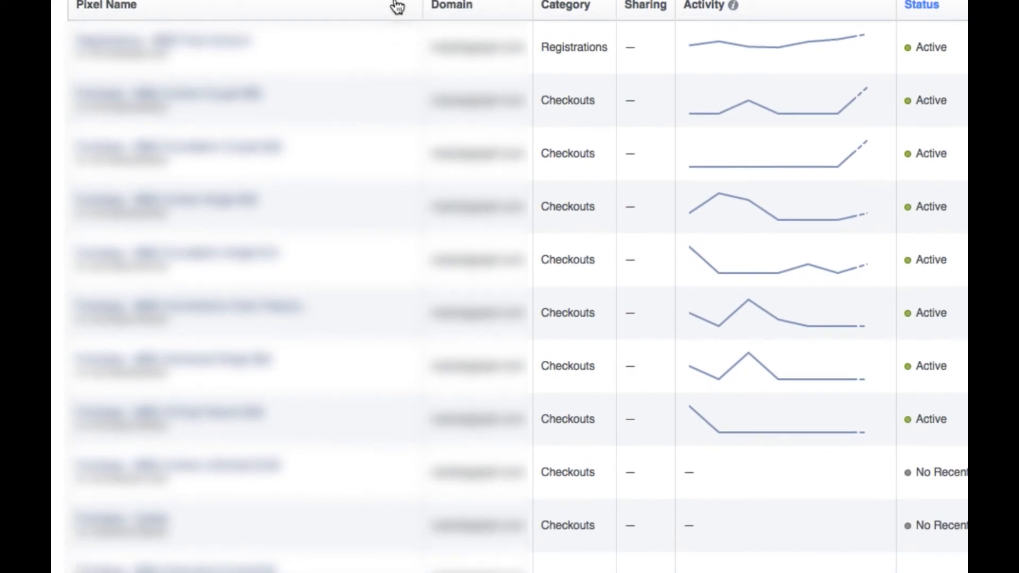
{"action": "scroll", "coordinate": [396, 5], "scroll_direction": "up", "scroll_amount": 1}
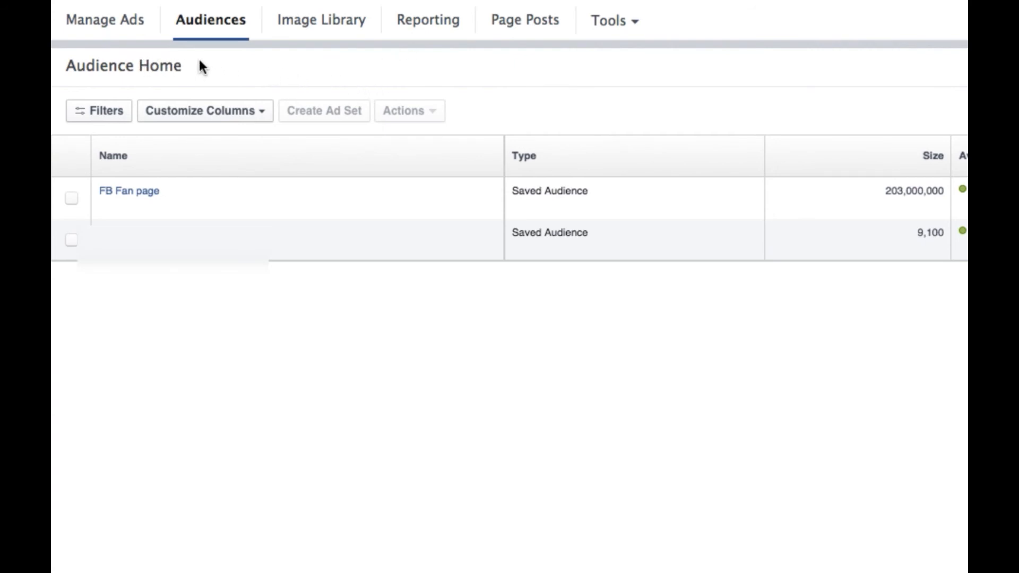
{"action": "left_click", "coordinate": [101, 25]}
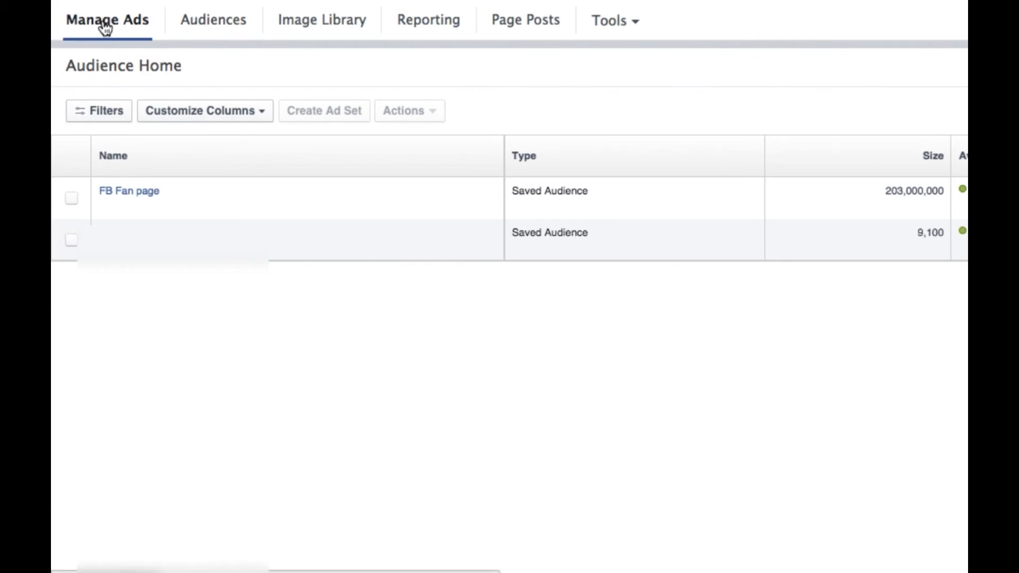